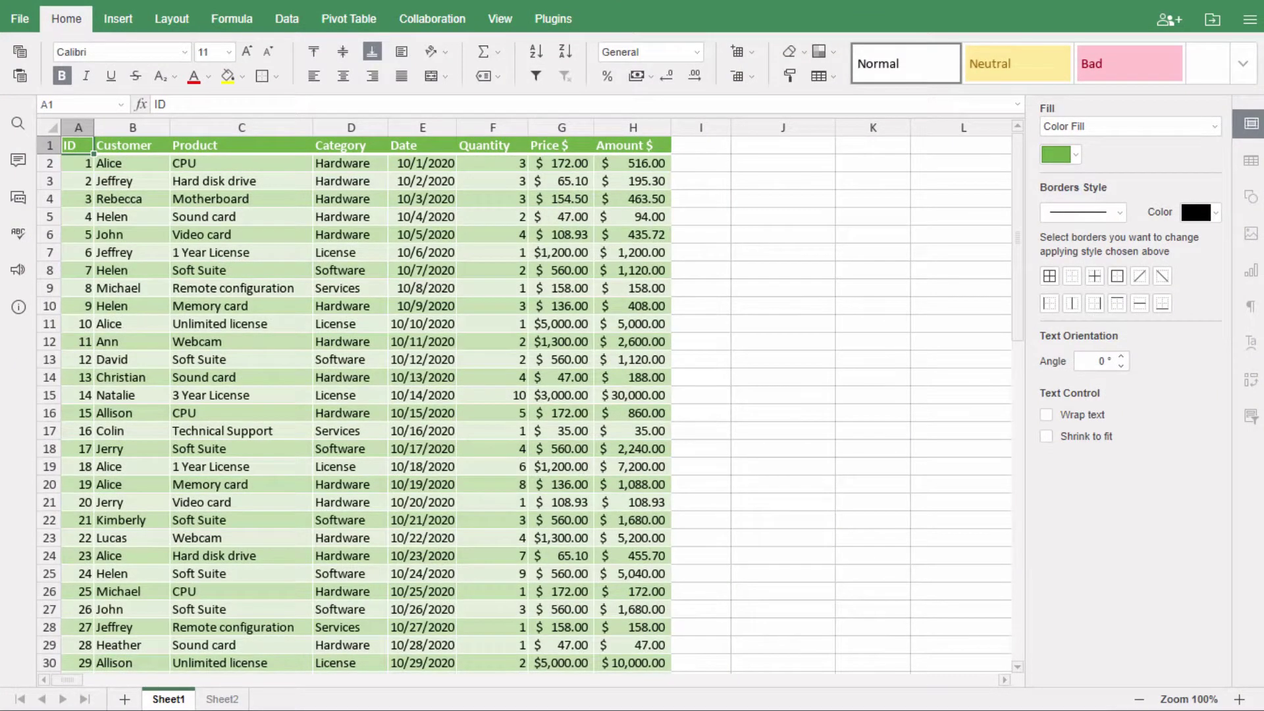
Switch to Sheet2 to view its Category-filtered pivot of Price $ and Amount $ by Product.
left_click(224, 698)
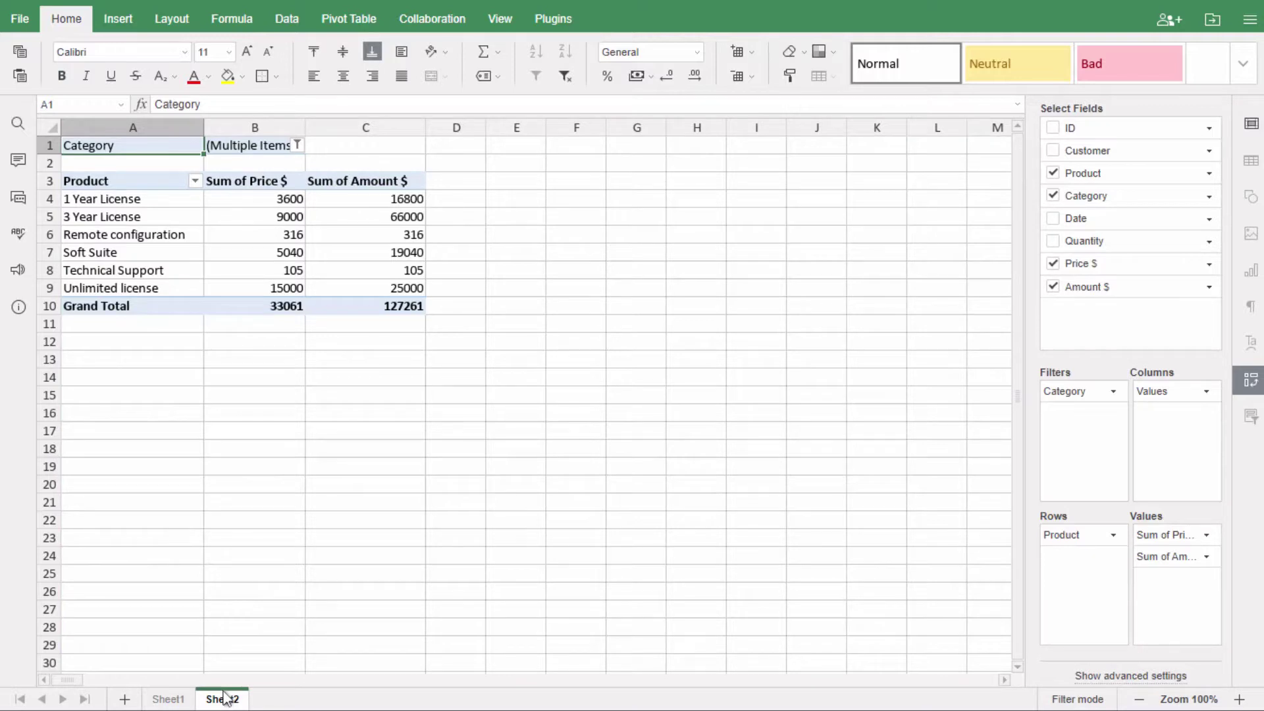
Return to Sheet1, select the sales table header row, and pick cell D9 in the data.
left_click(168, 698)
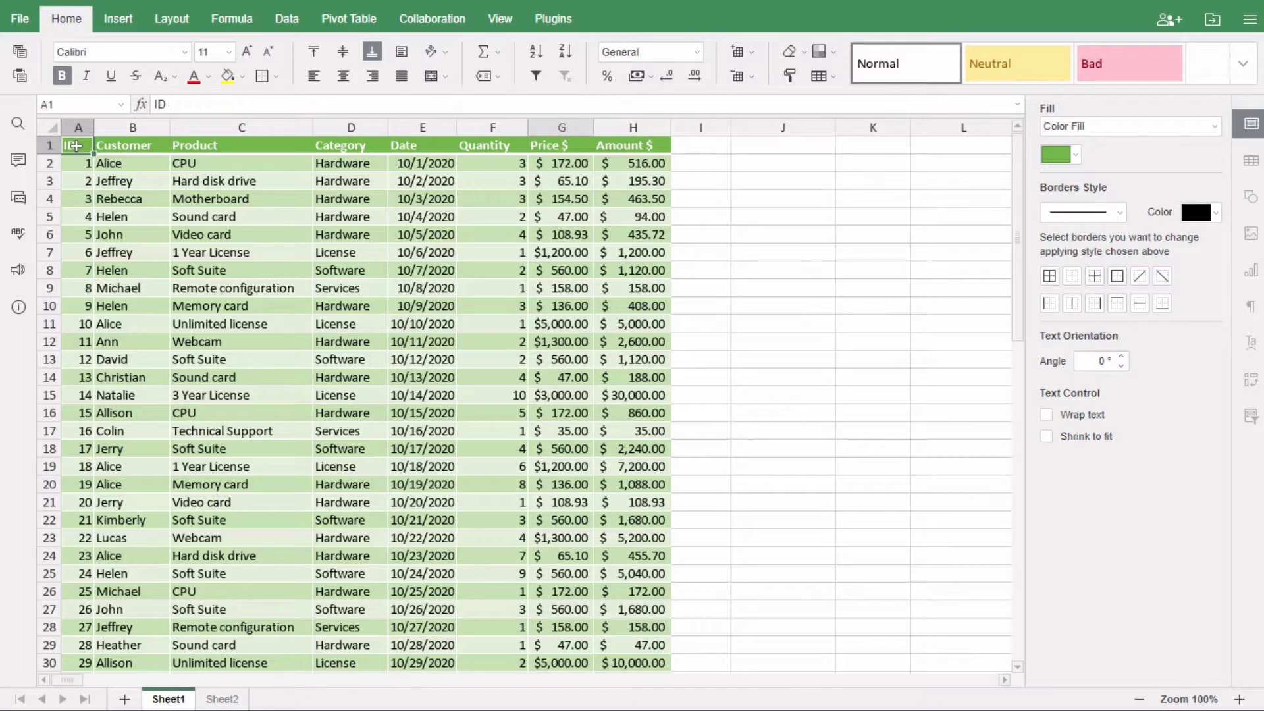
left_click_drag(78, 145, 629, 145)
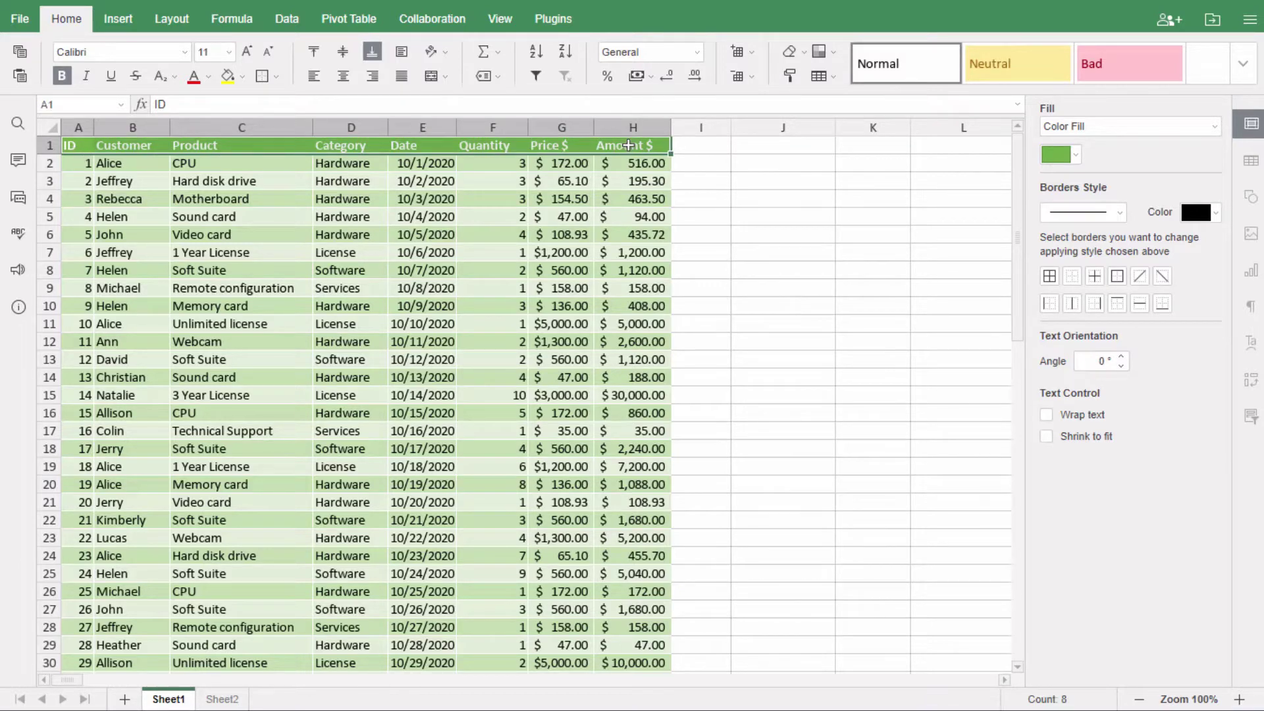
scroll(629, 145, "down", 6)
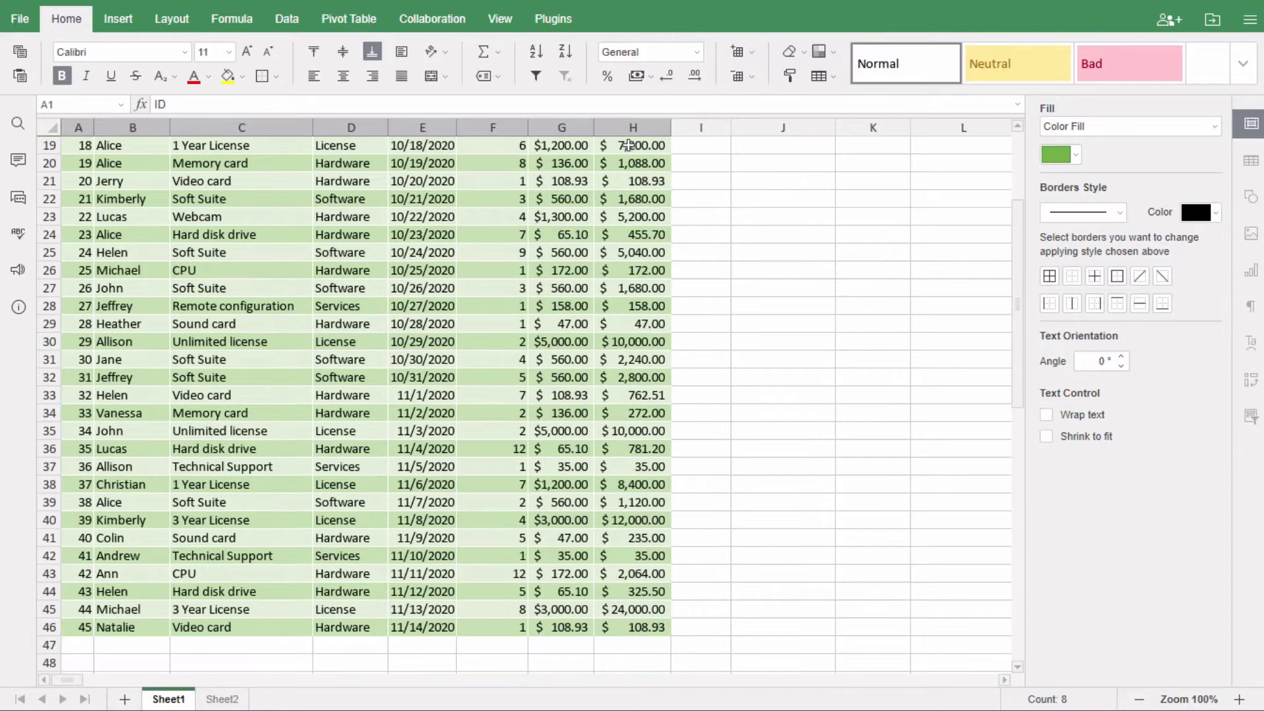
scroll(629, 145, "up", 6)
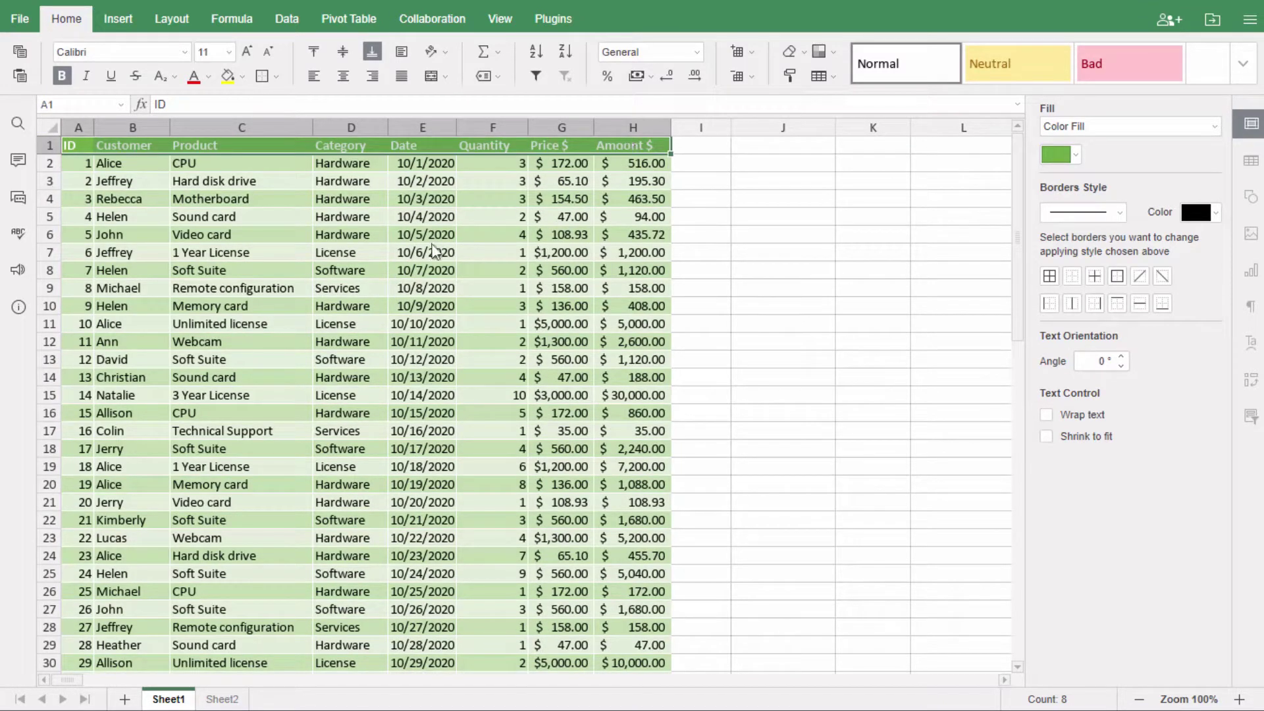
left_click(345, 287)
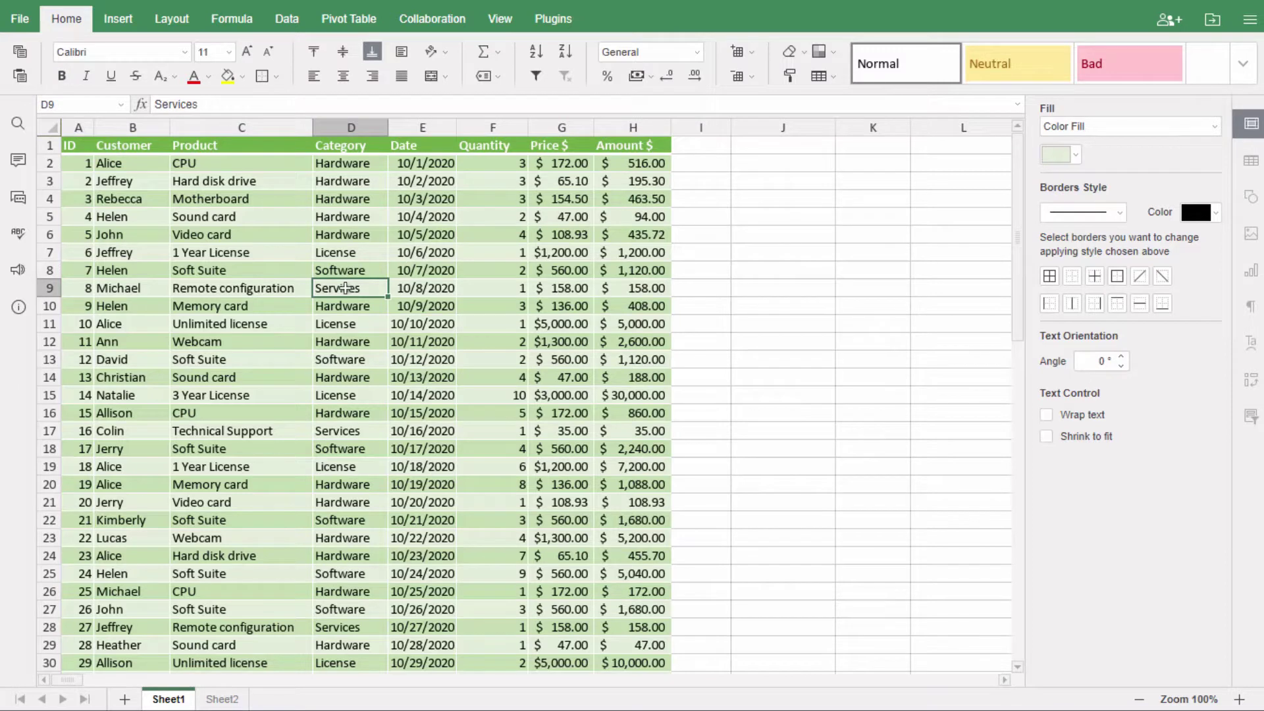
Start a new pivot table with the source range set to B1:H11.
left_click(348, 18)
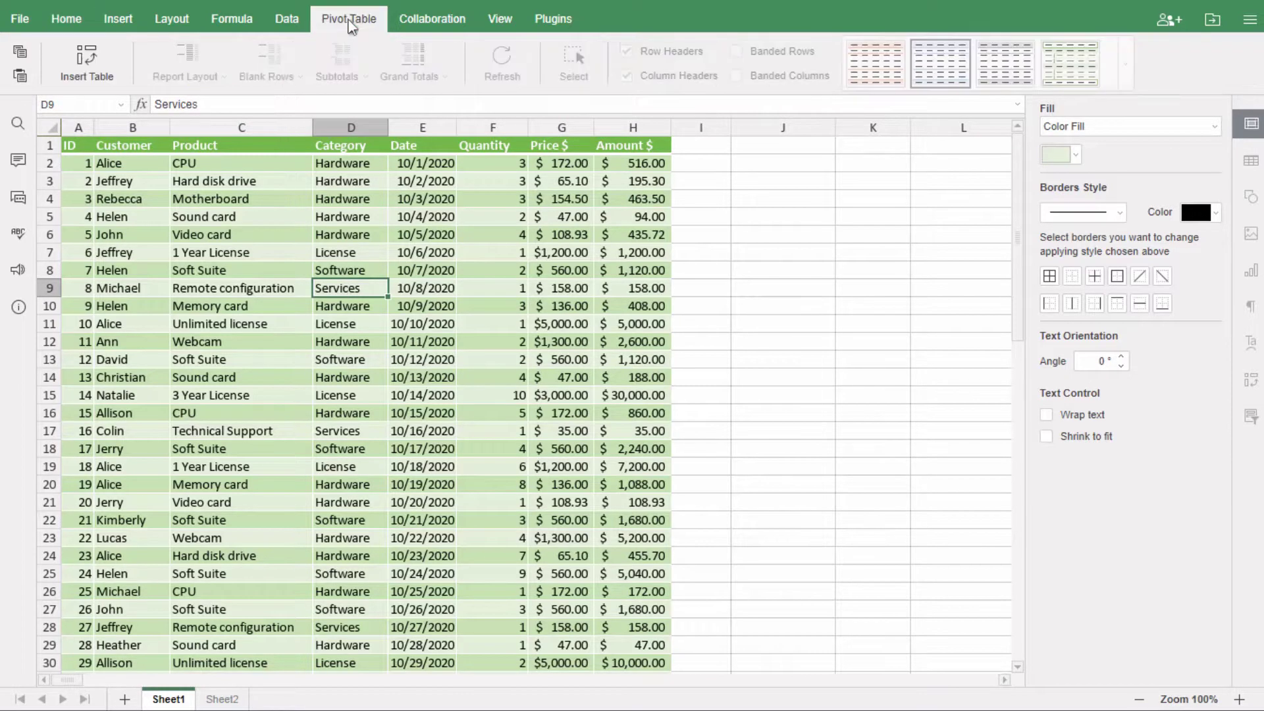
left_click(88, 57)
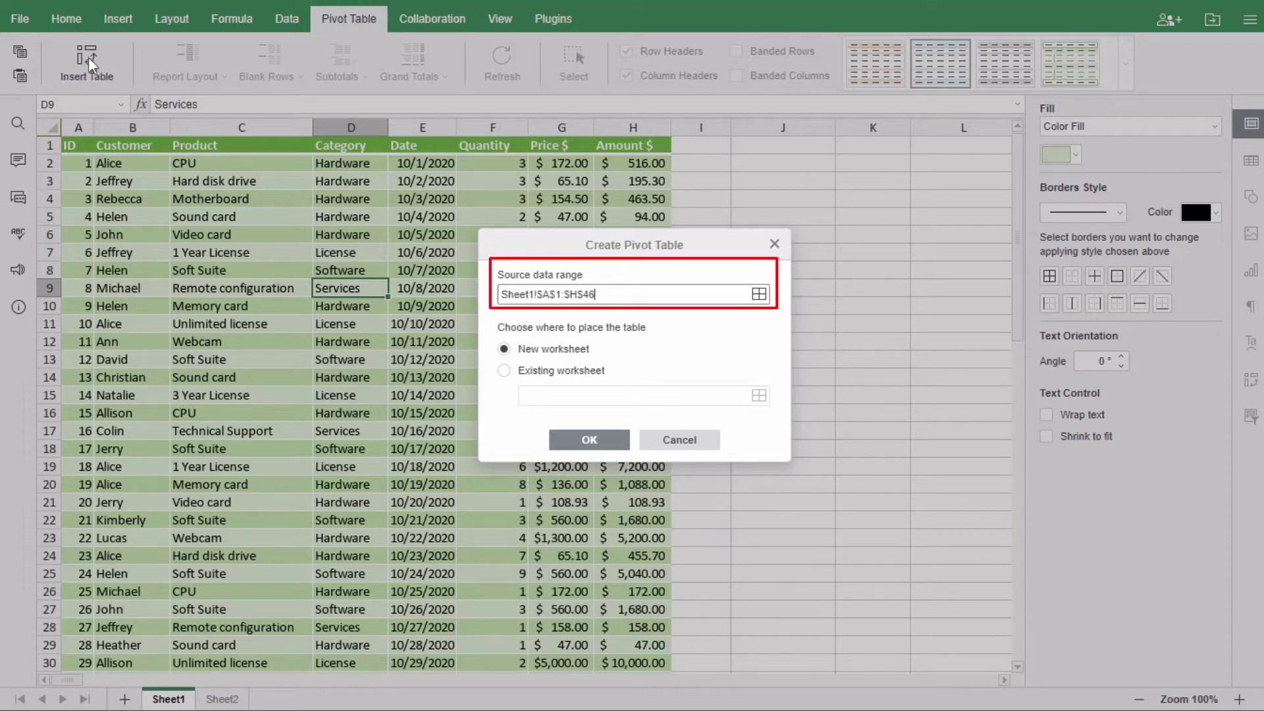
left_click(759, 294)
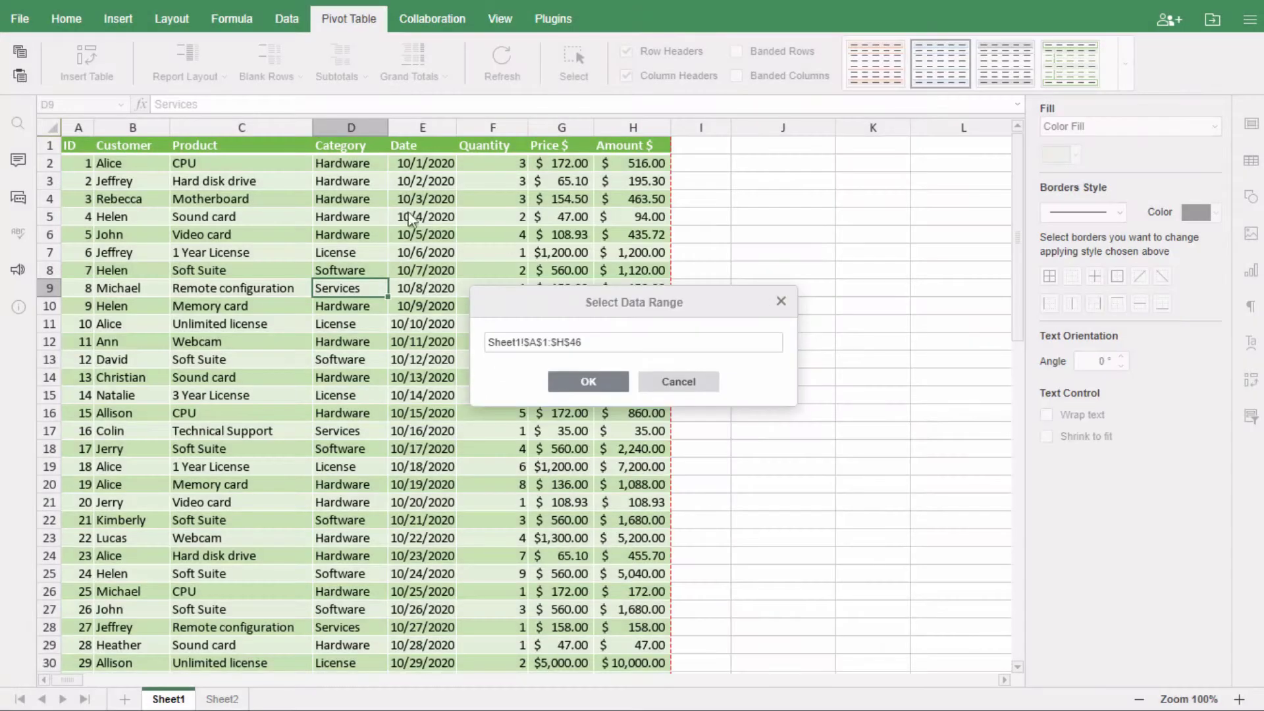
left_click_drag(127, 146, 642, 326)
left_click(589, 383)
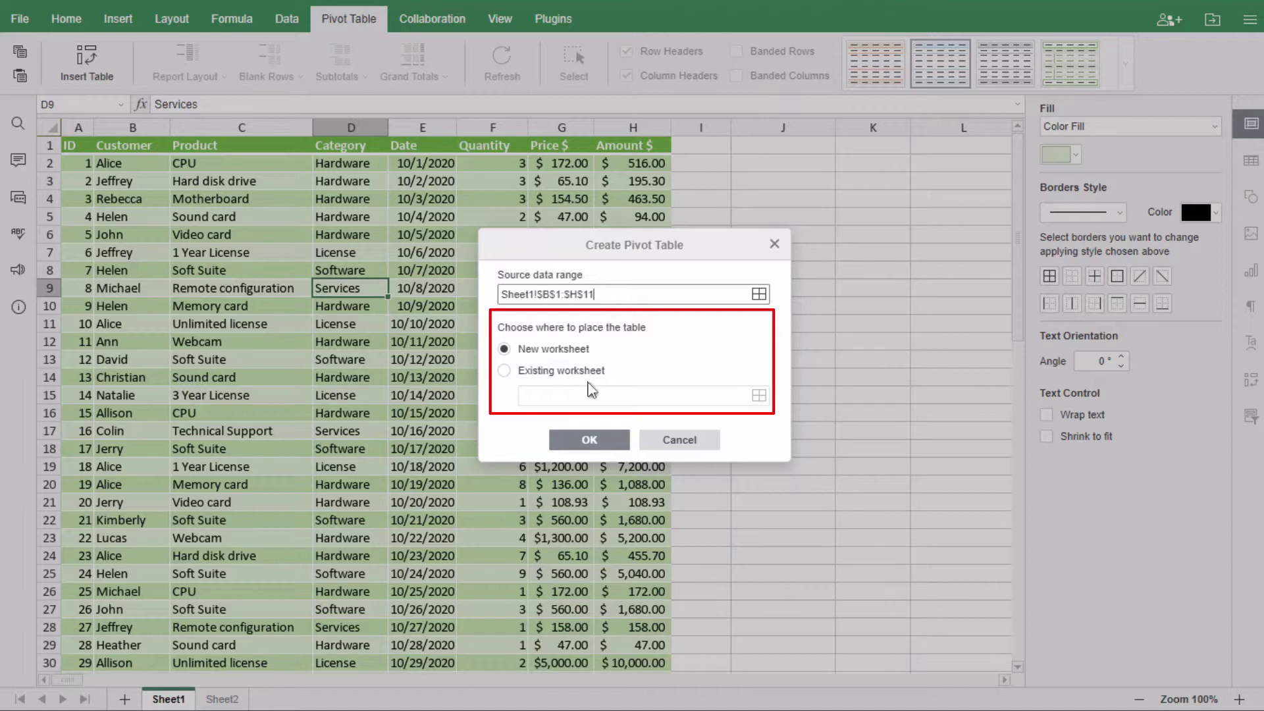
Try cell J1 as the destination, then place the pivot on a new worksheet and create it.
left_click(505, 372)
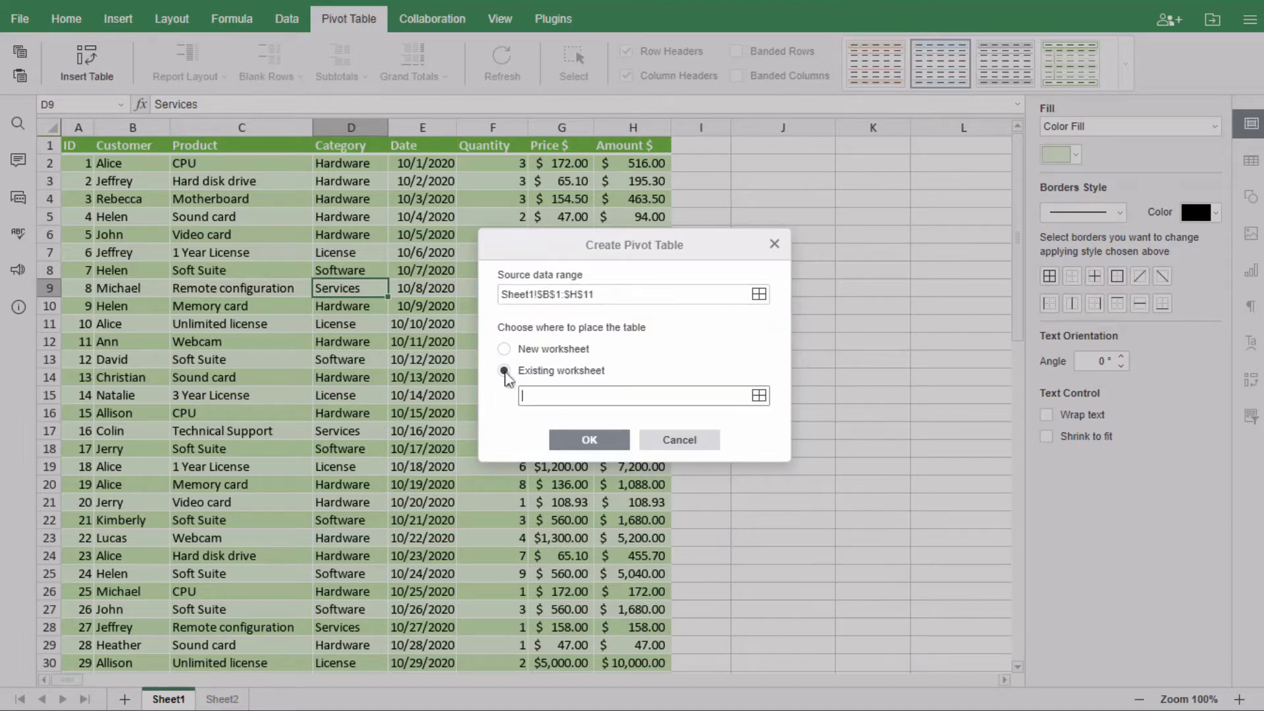
left_click(759, 395)
left_click(783, 147)
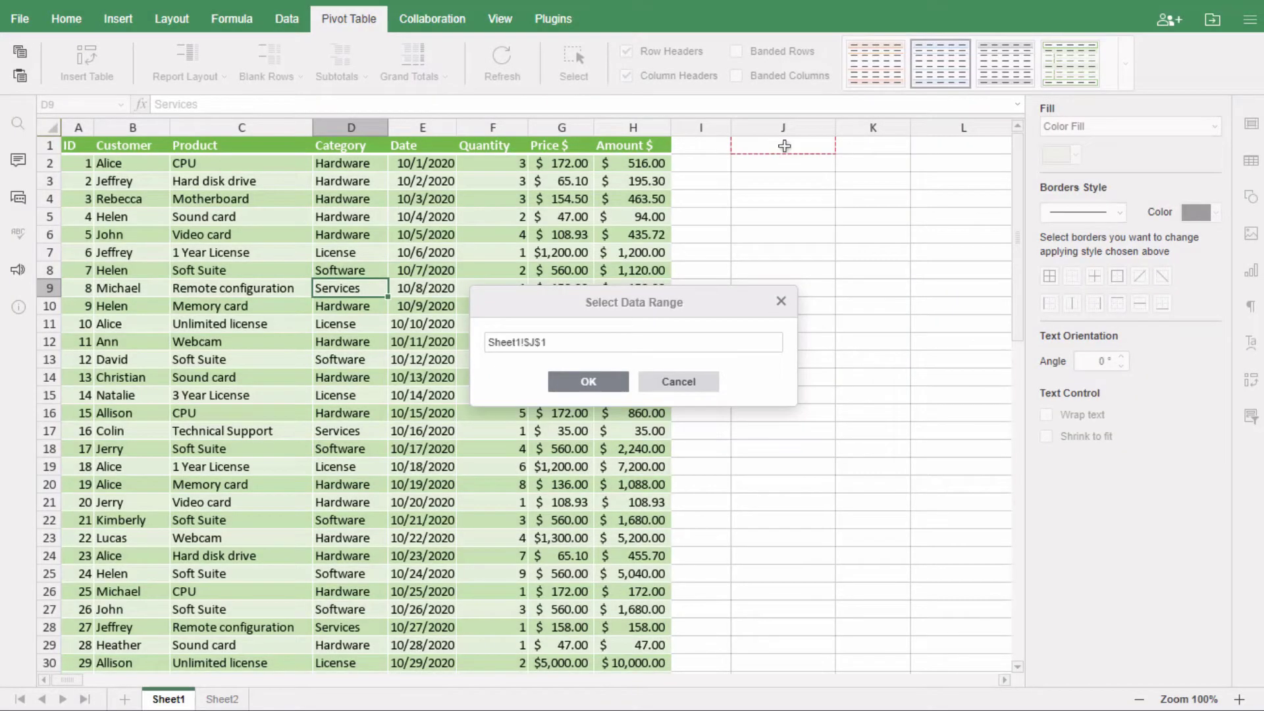
left_click(596, 381)
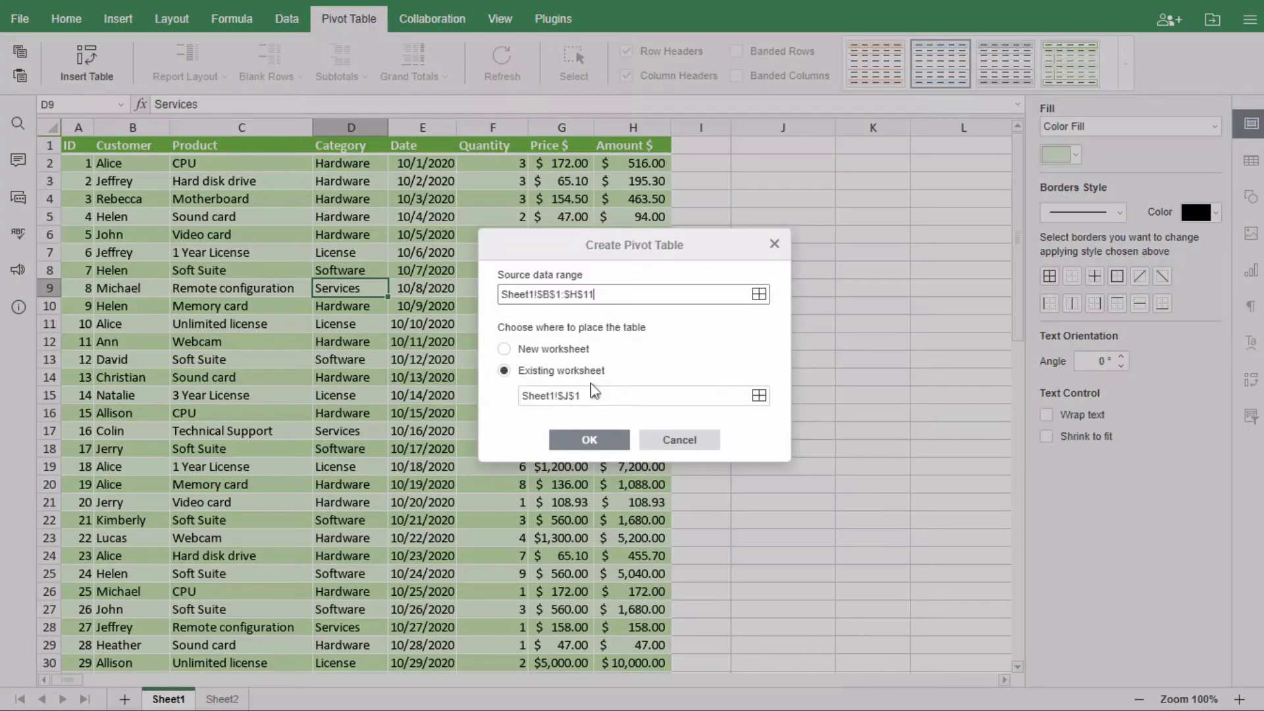
left_click(504, 350)
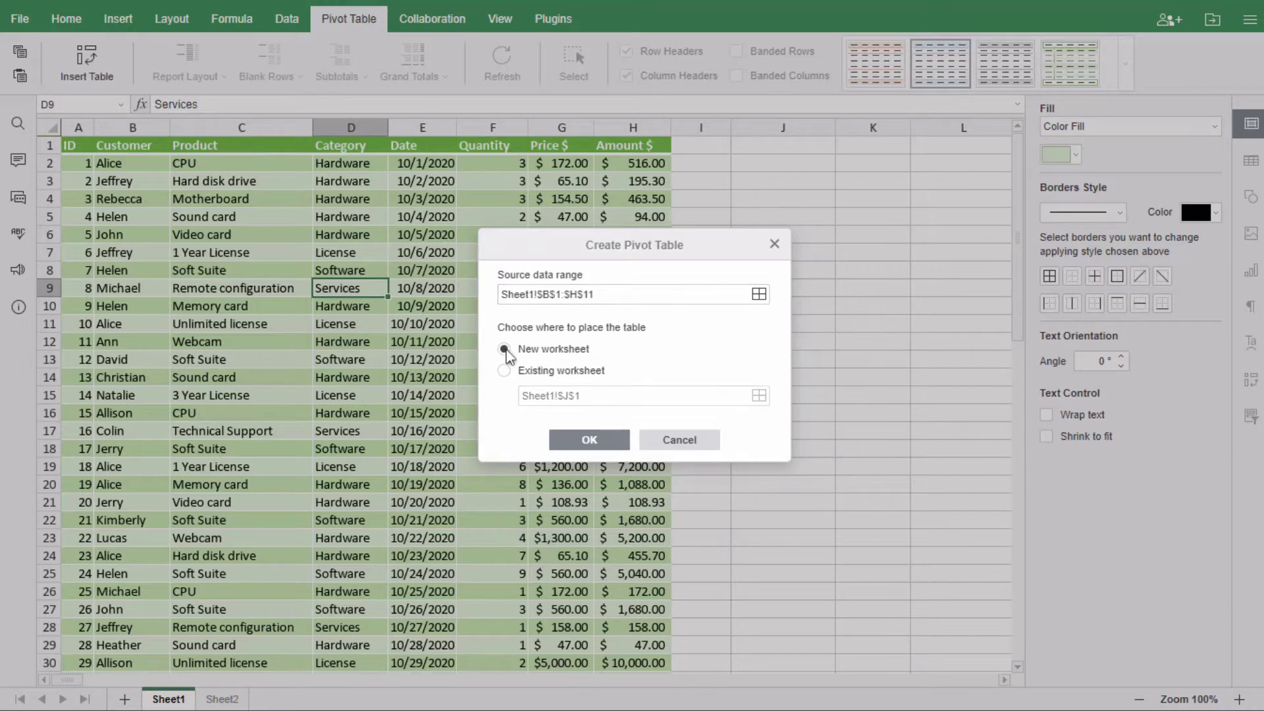
left_click(589, 440)
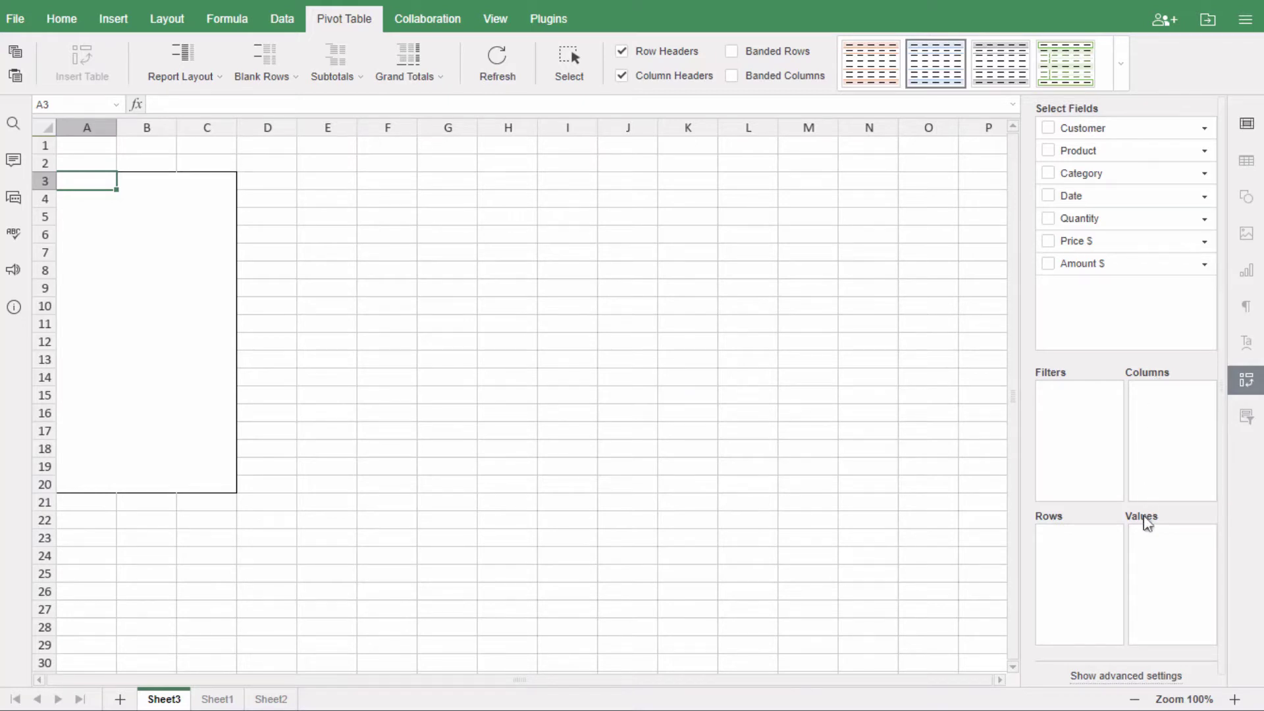
Add Customer, Product, Quantity, Price $ and Amount $ fields, with Sum of Quantity moved last in Values.
left_click(1048, 130)
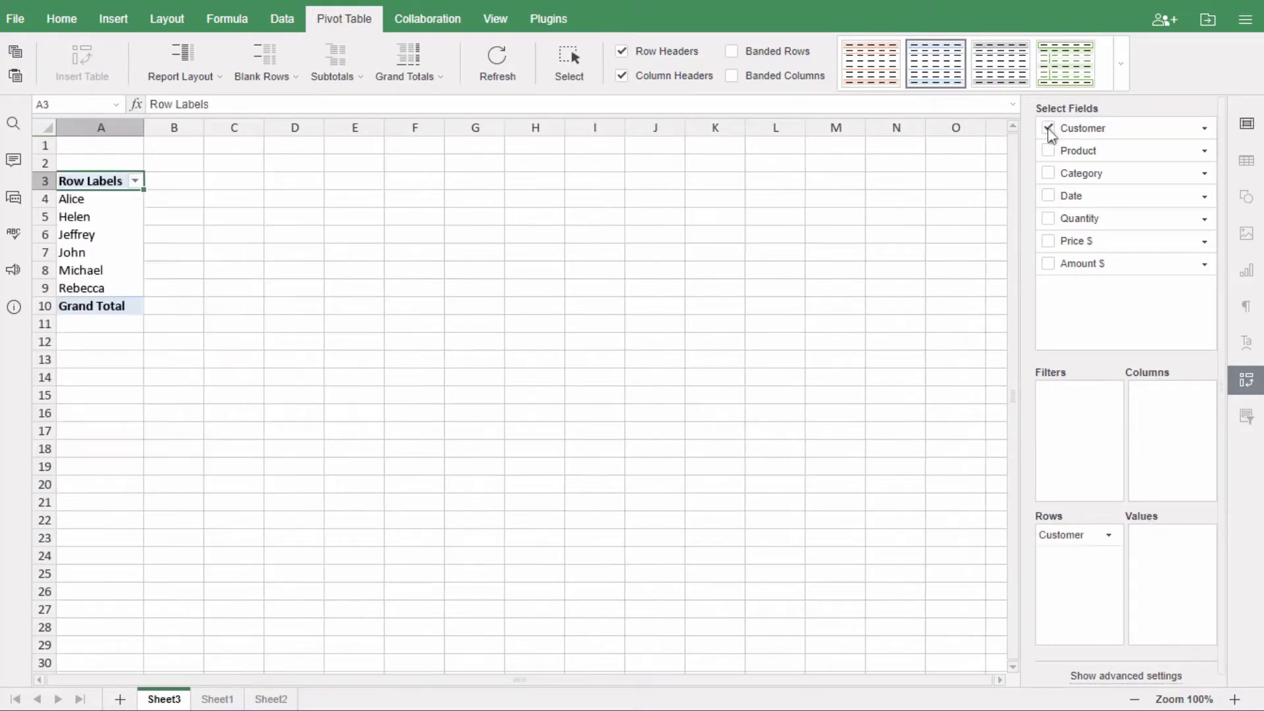
left_click(1050, 153)
left_click(1049, 219)
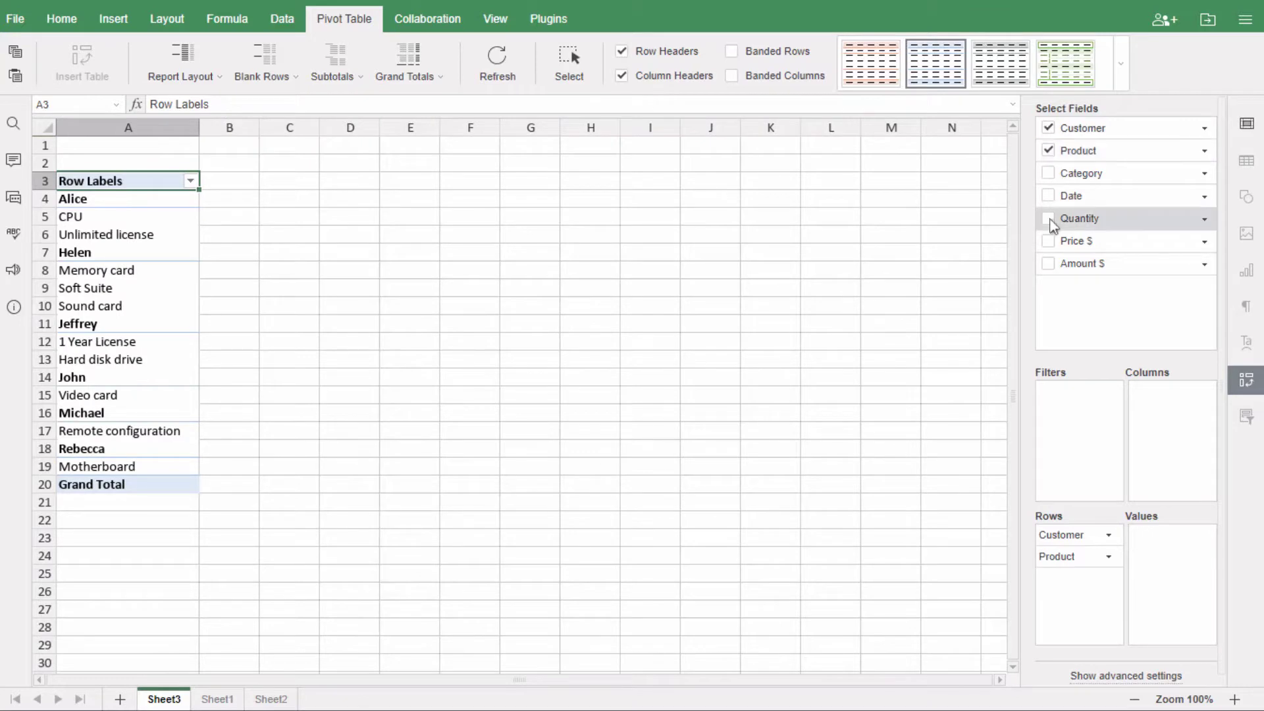
left_click(1049, 242)
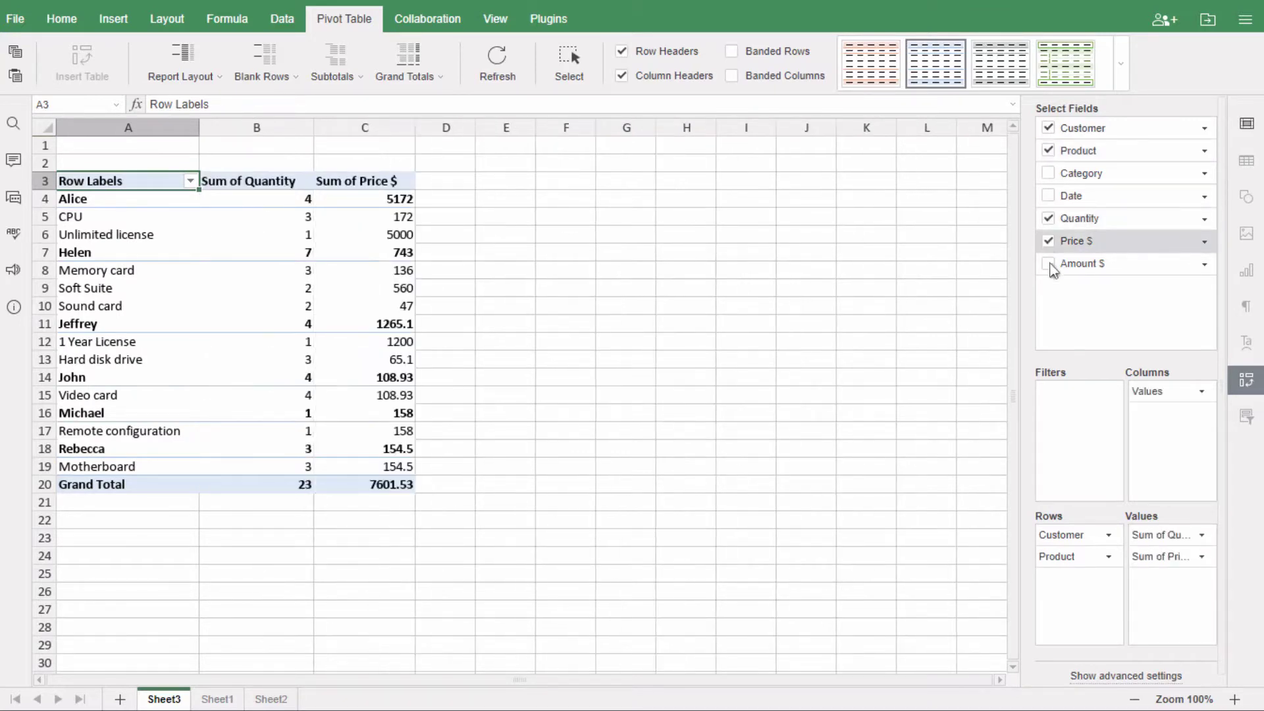
left_click(1050, 266)
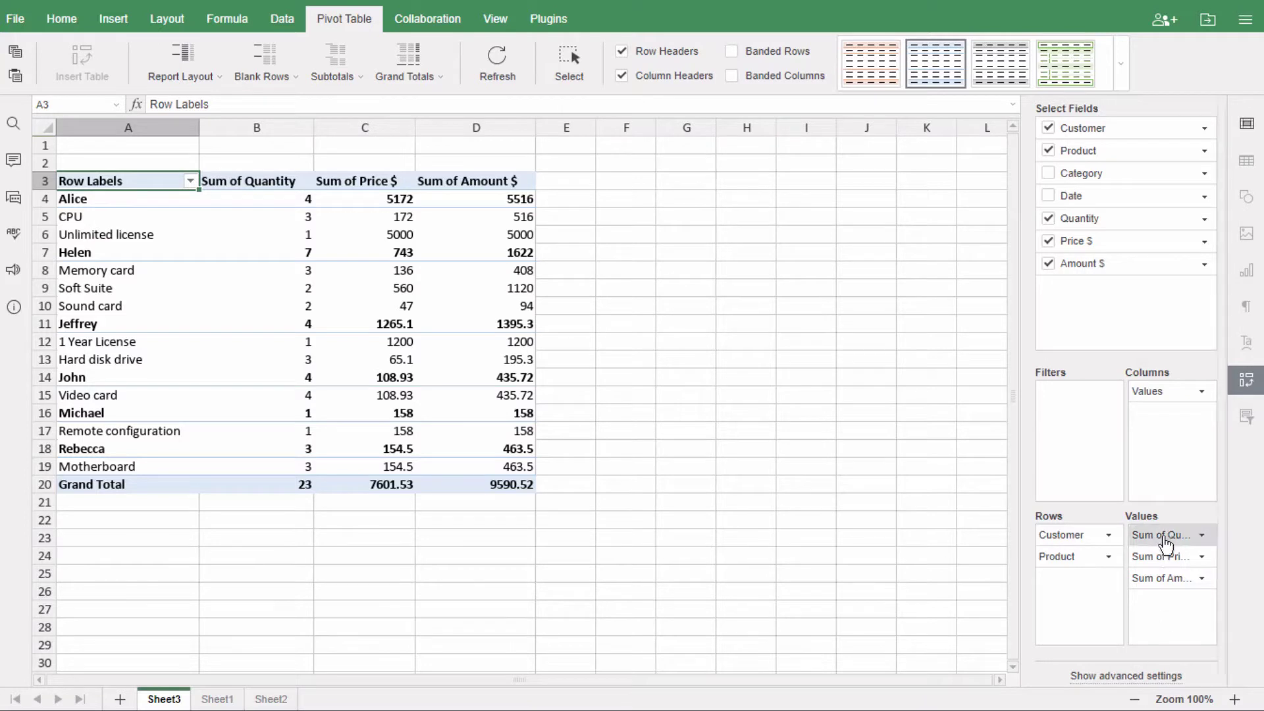
left_click_drag(1165, 541, 1167, 594)
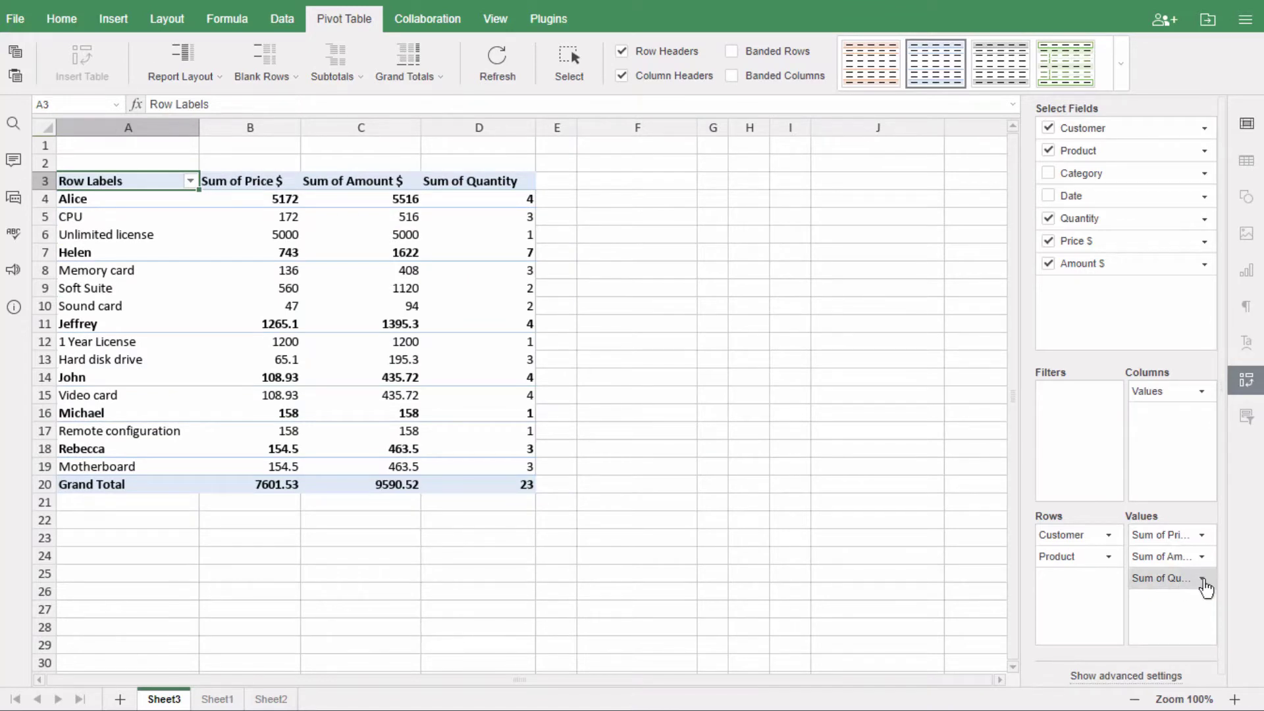
Move Sum of Quantity up, then into Filters, then remove the Quantity field entirely.
left_click(1202, 579)
left_click(1108, 487)
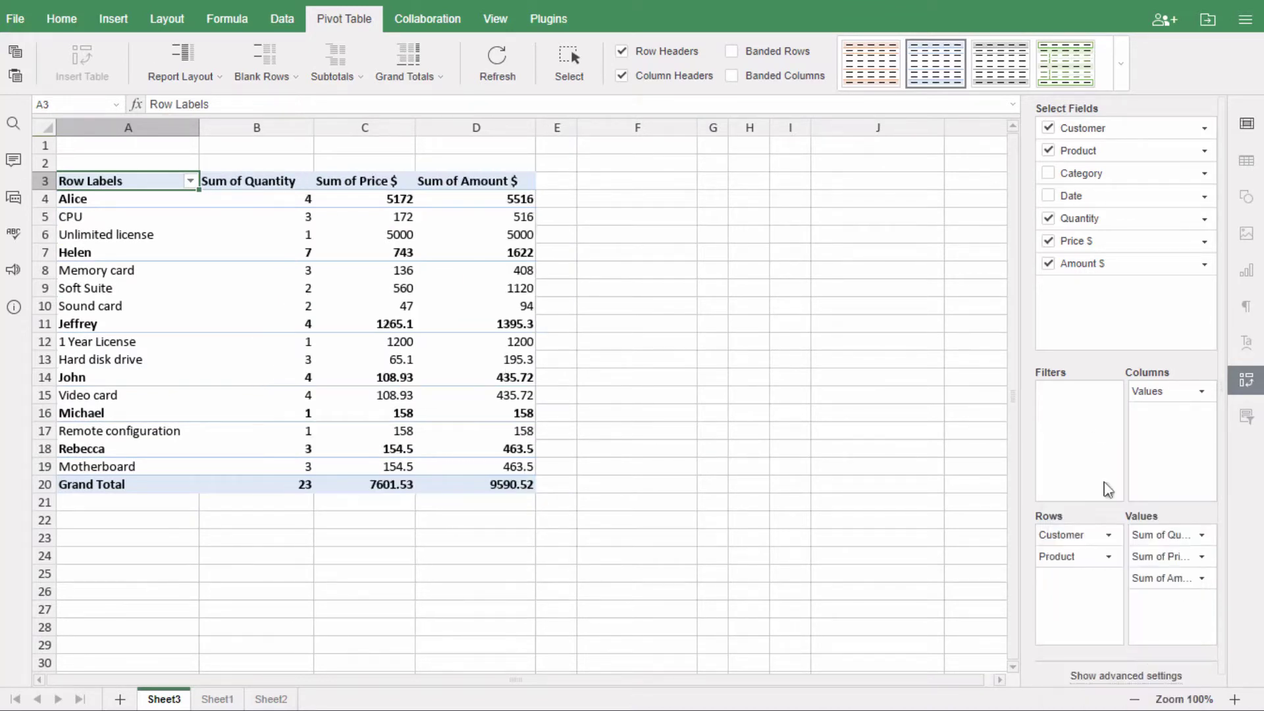
left_click(1202, 535)
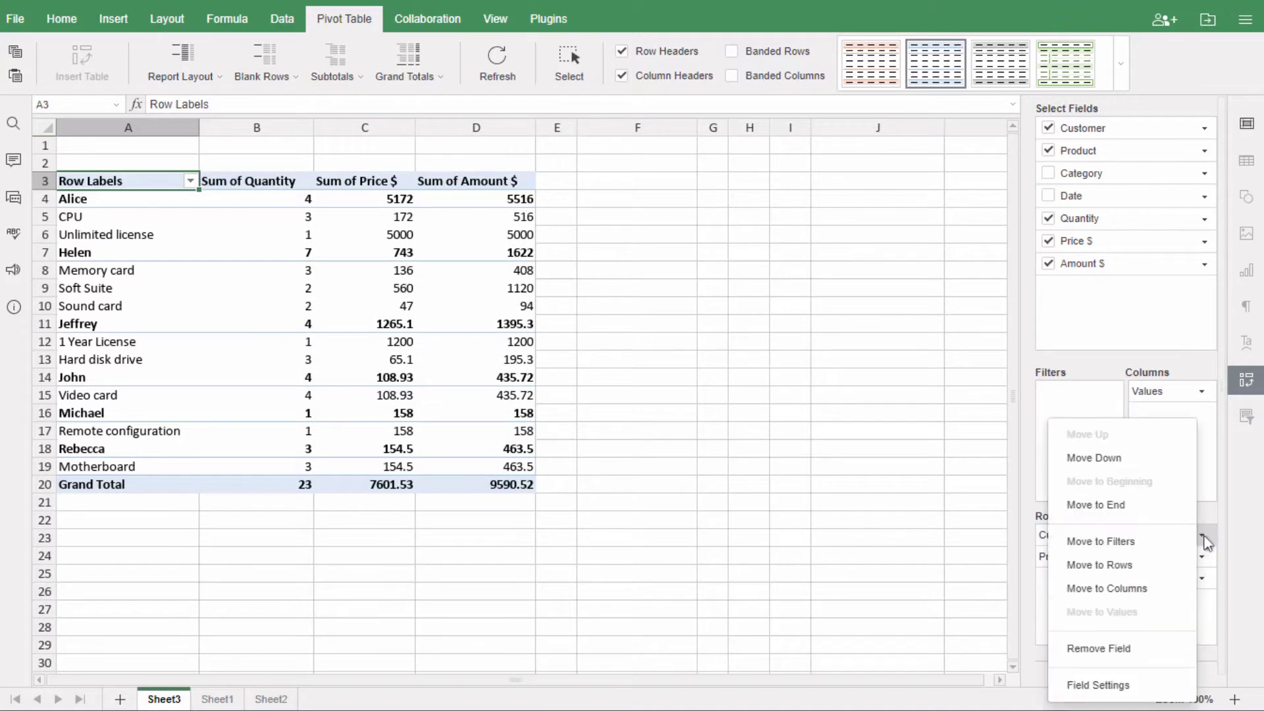
left_click(1105, 543)
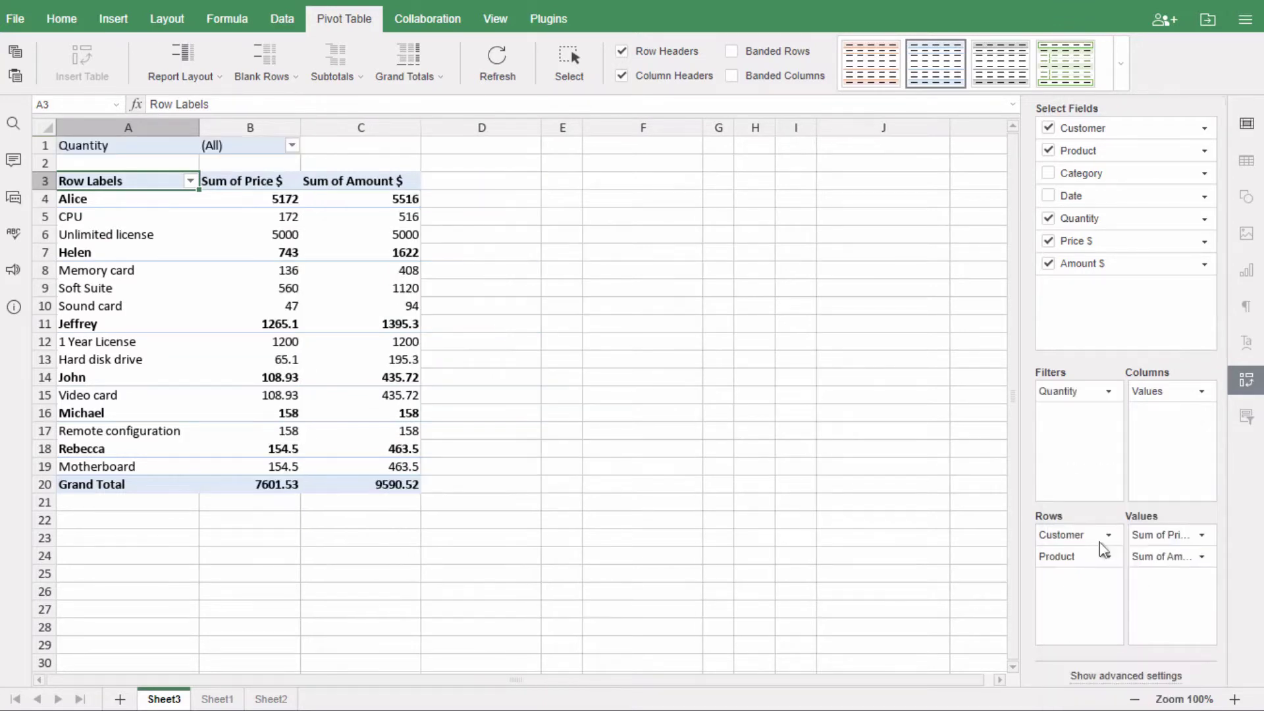
left_click(1108, 392)
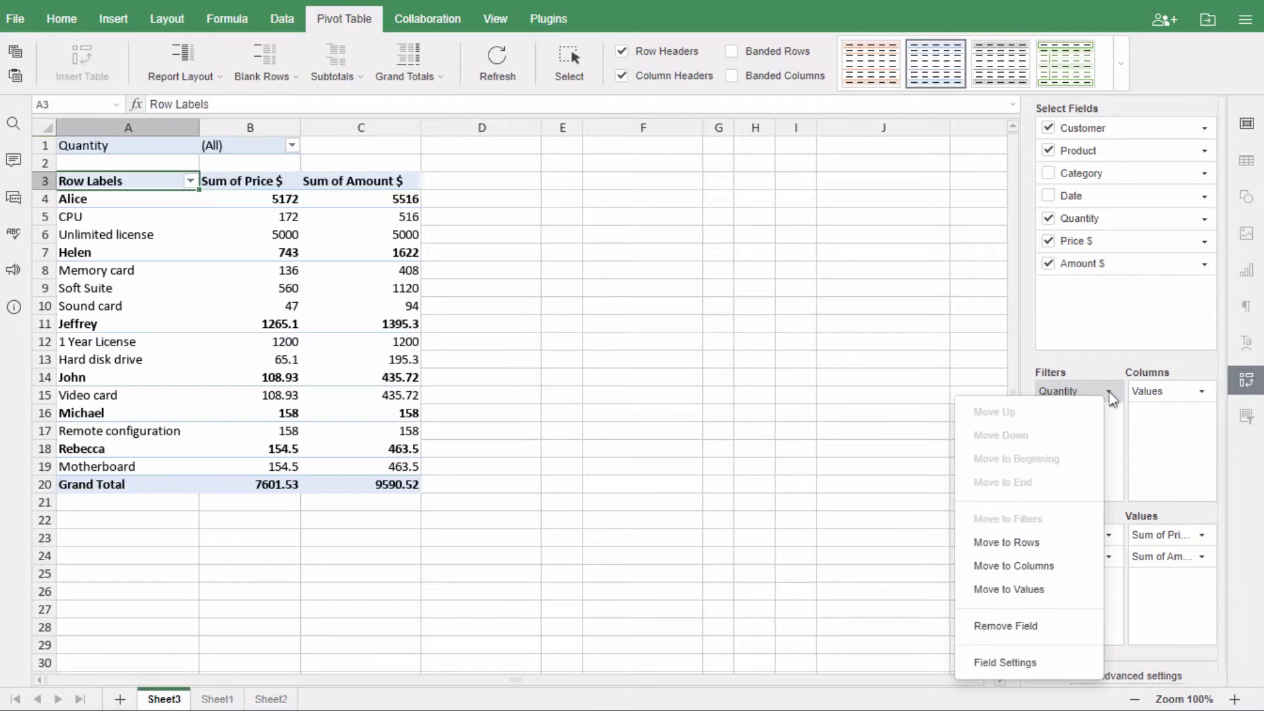
left_click(1007, 630)
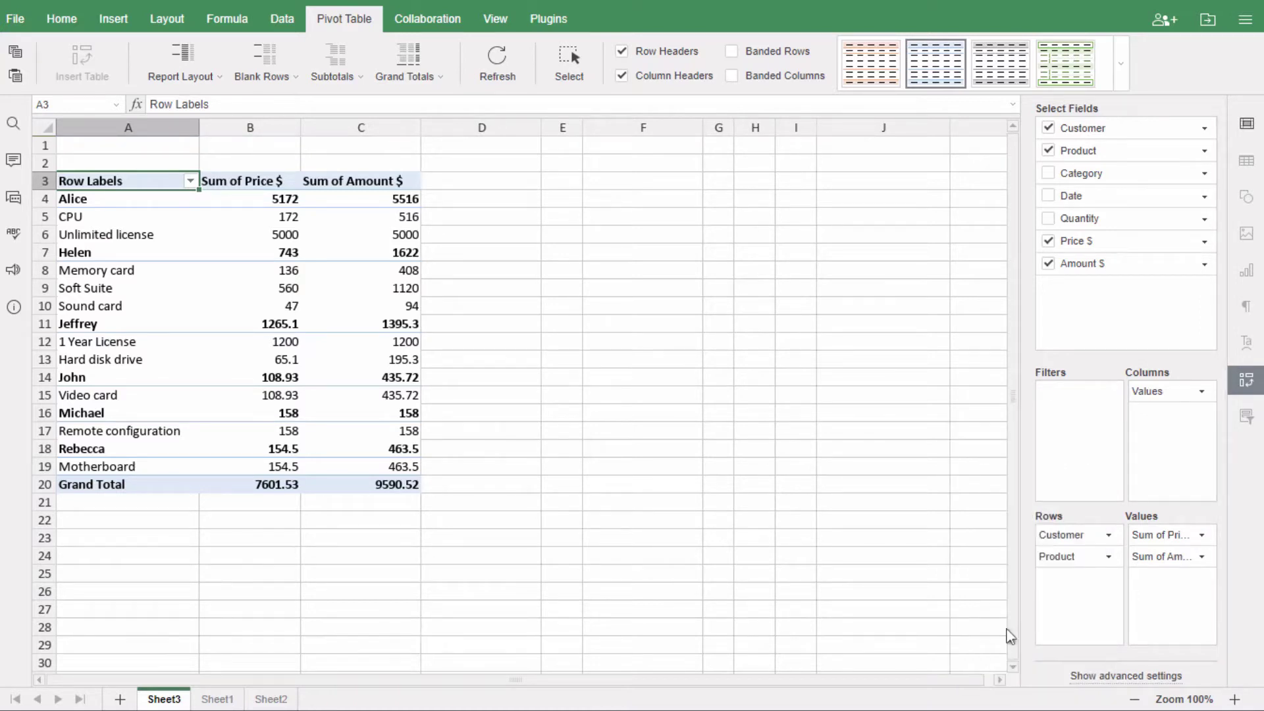
Turn off compact form for Customer and show its subtotals at the bottom of each group.
left_click(1109, 534)
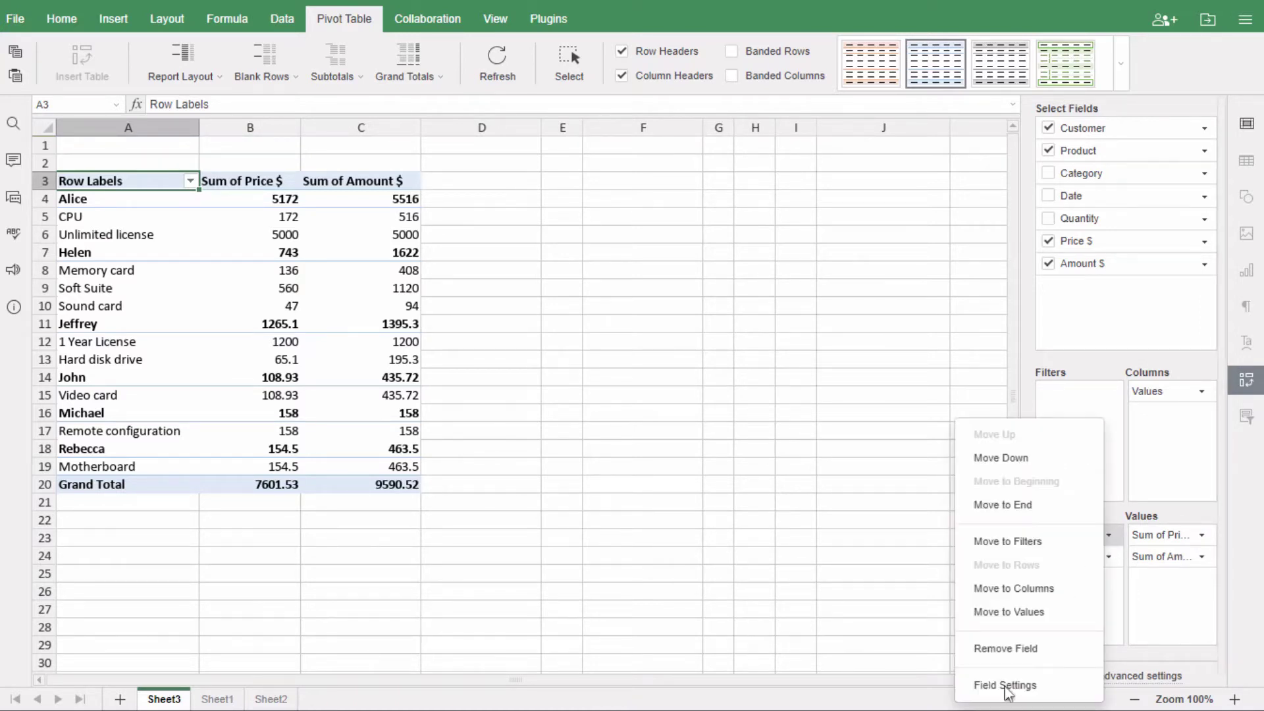
left_click(1006, 685)
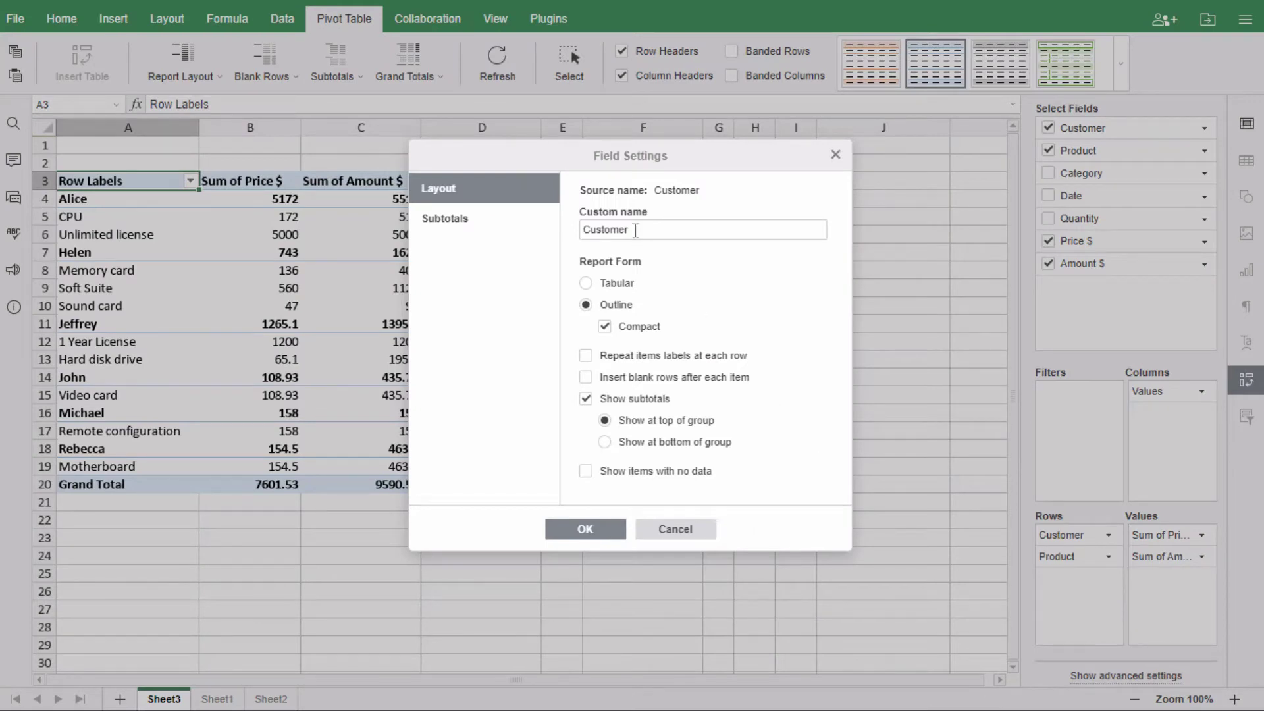
left_click(605, 327)
left_click(604, 442)
left_click(585, 532)
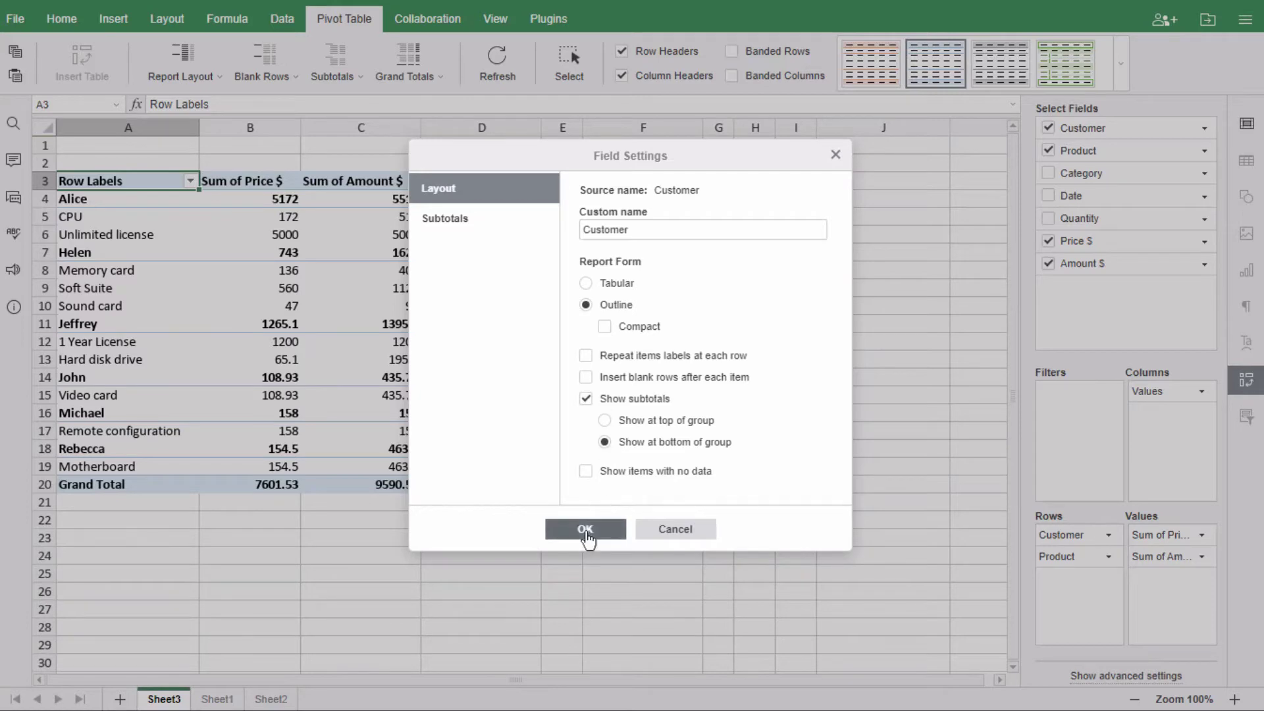
Set the Customer field's subtotal function to Average.
left_click(1109, 536)
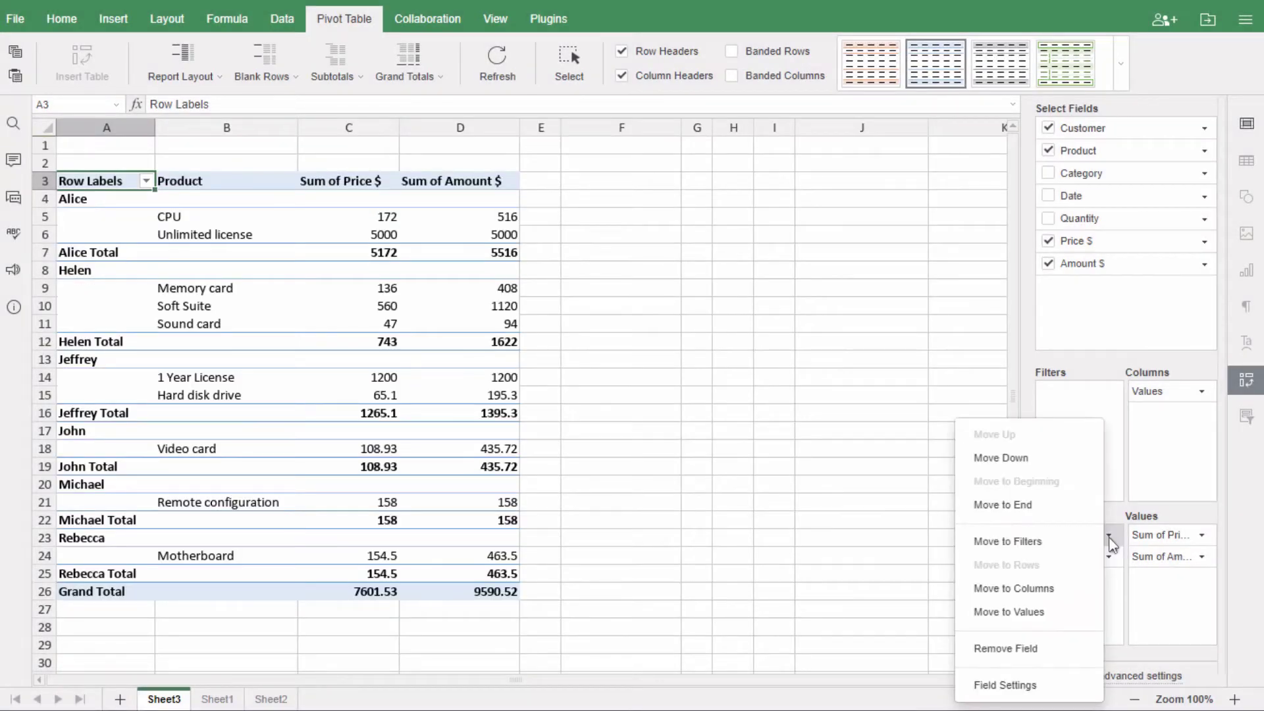
left_click(1006, 687)
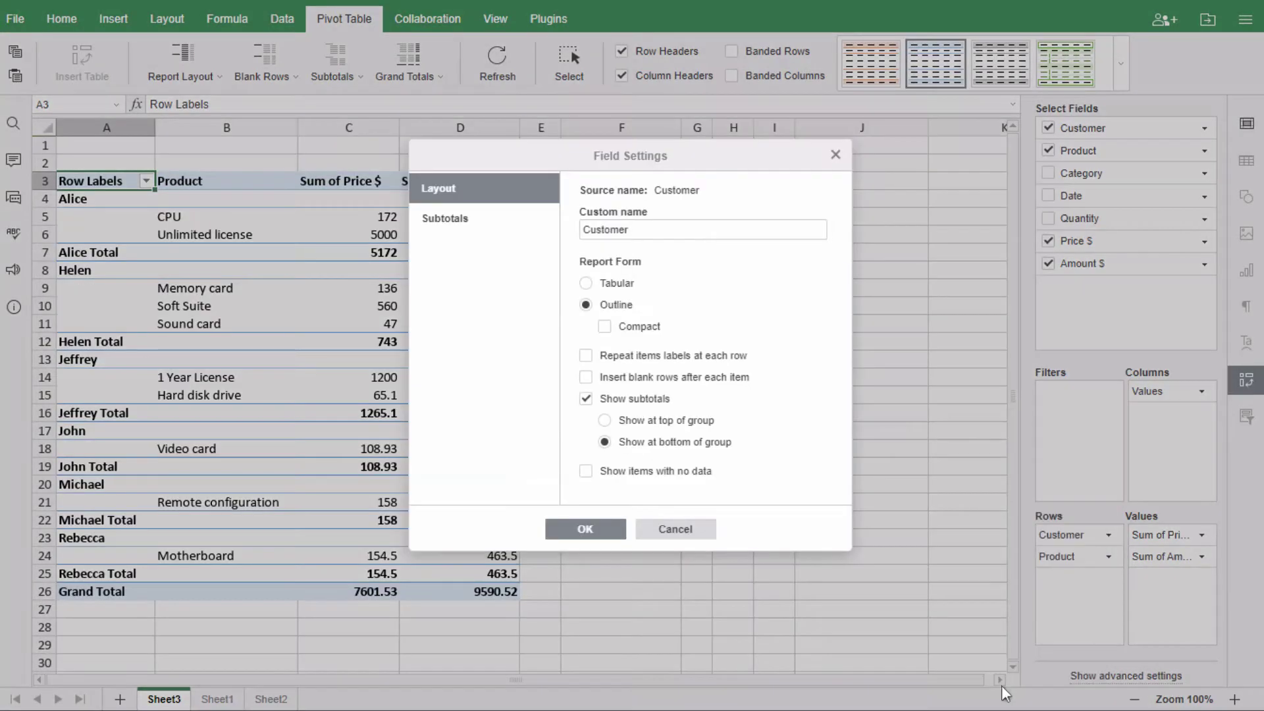
left_click(450, 227)
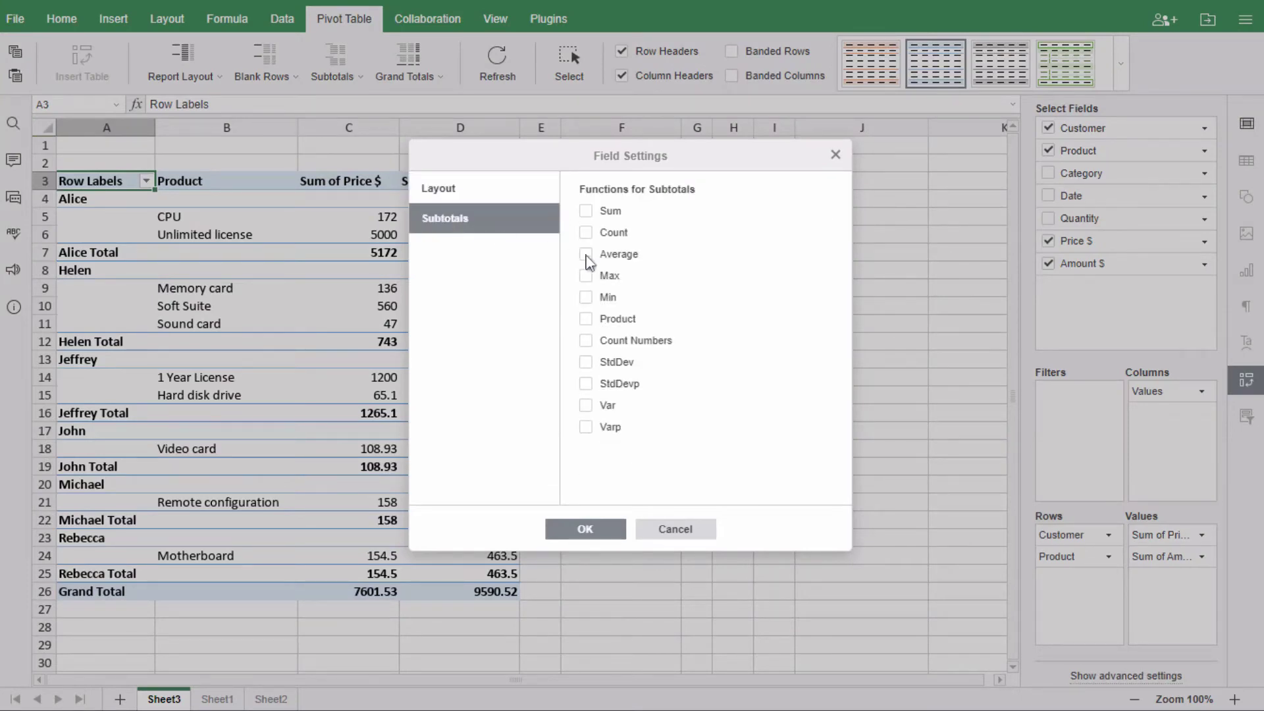
left_click(586, 254)
left_click(588, 533)
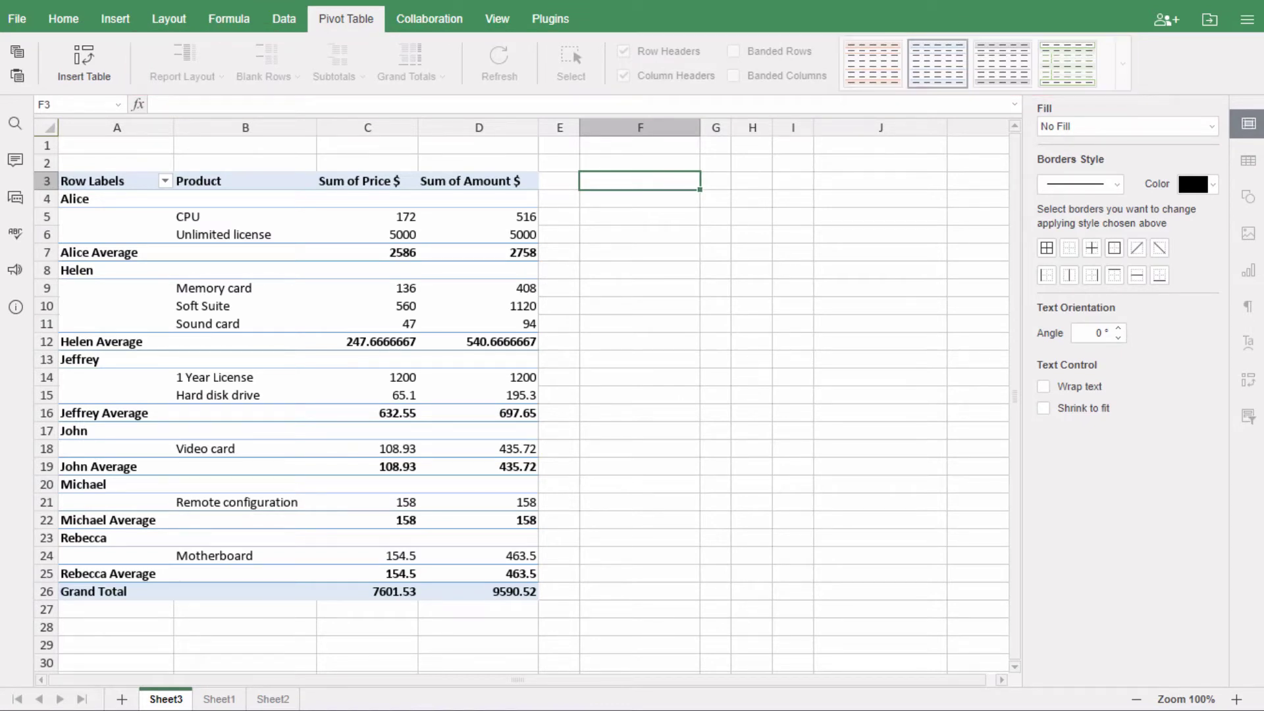
Switch the report layout through Compact and Outline forms, finishing on Tabular form.
left_click(204, 305)
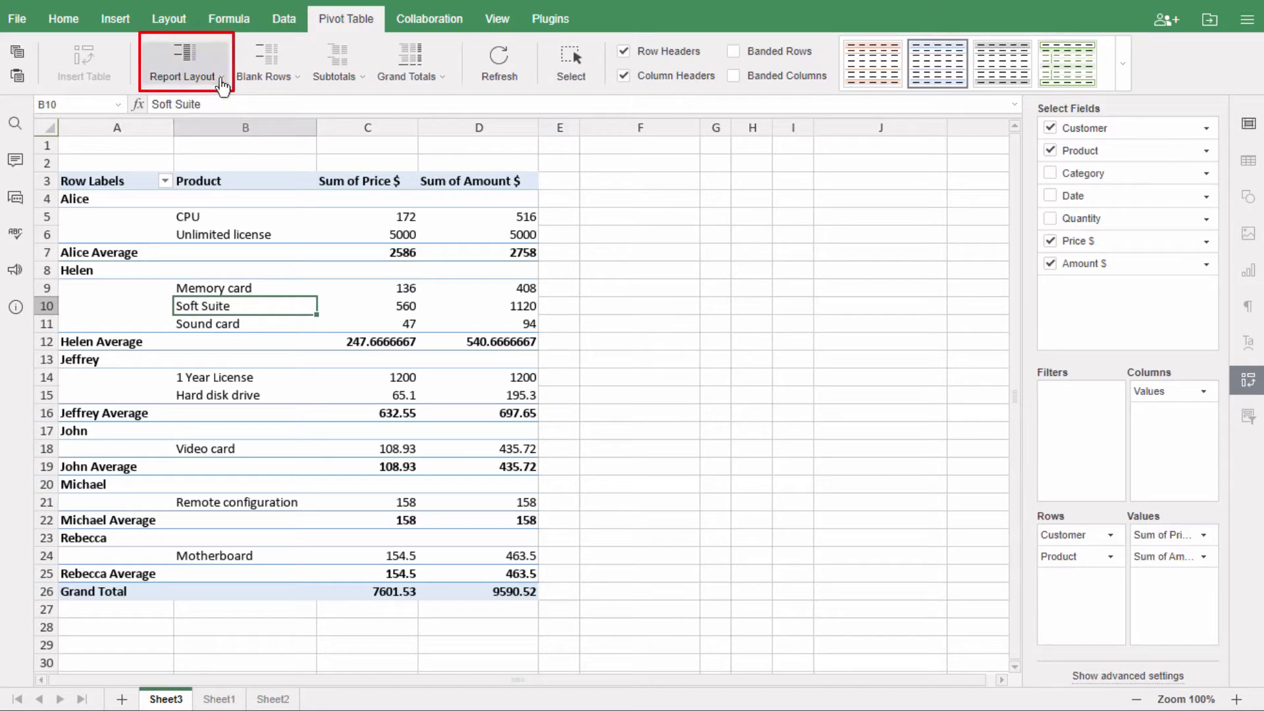
left_click(222, 78)
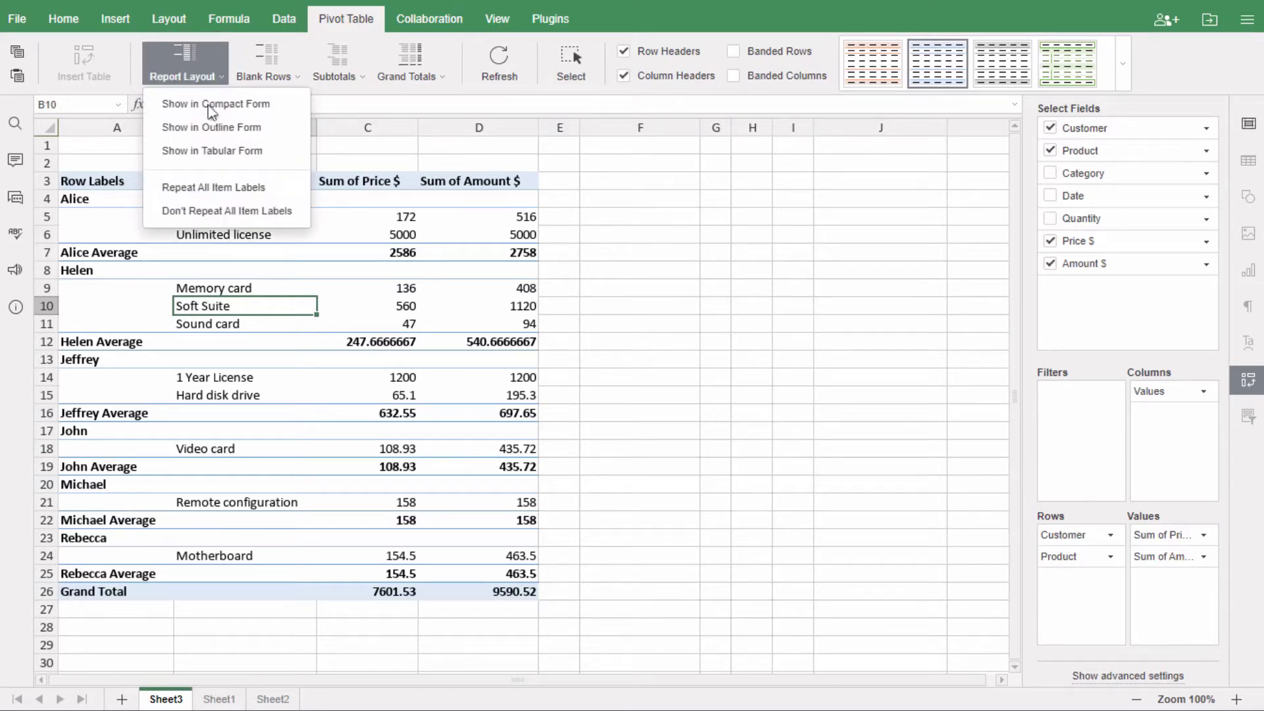
left_click(210, 106)
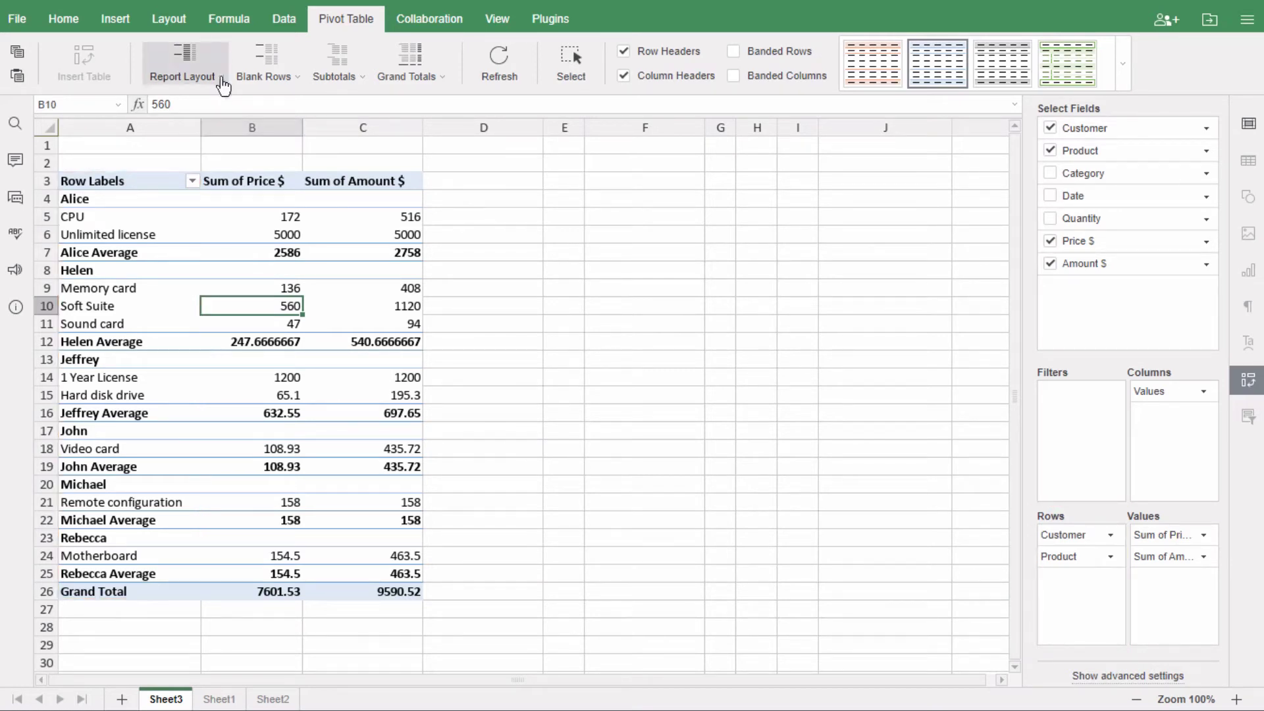
left_click(223, 78)
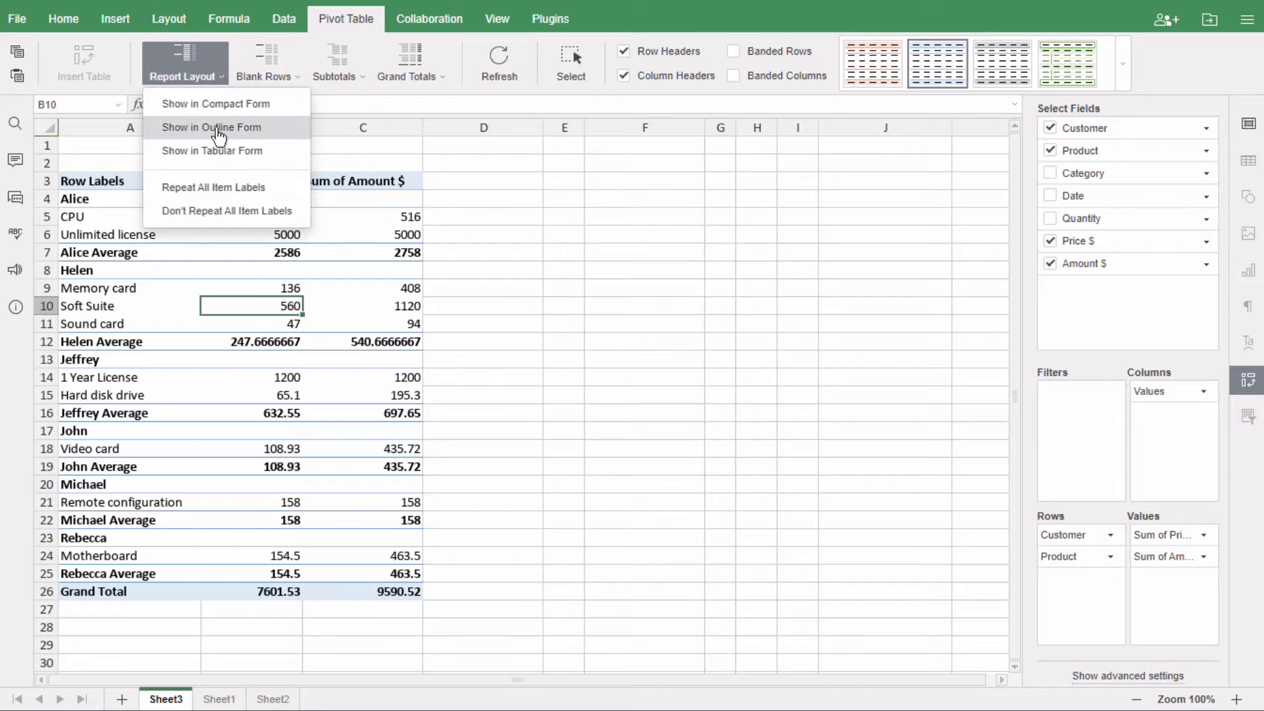
left_click(219, 129)
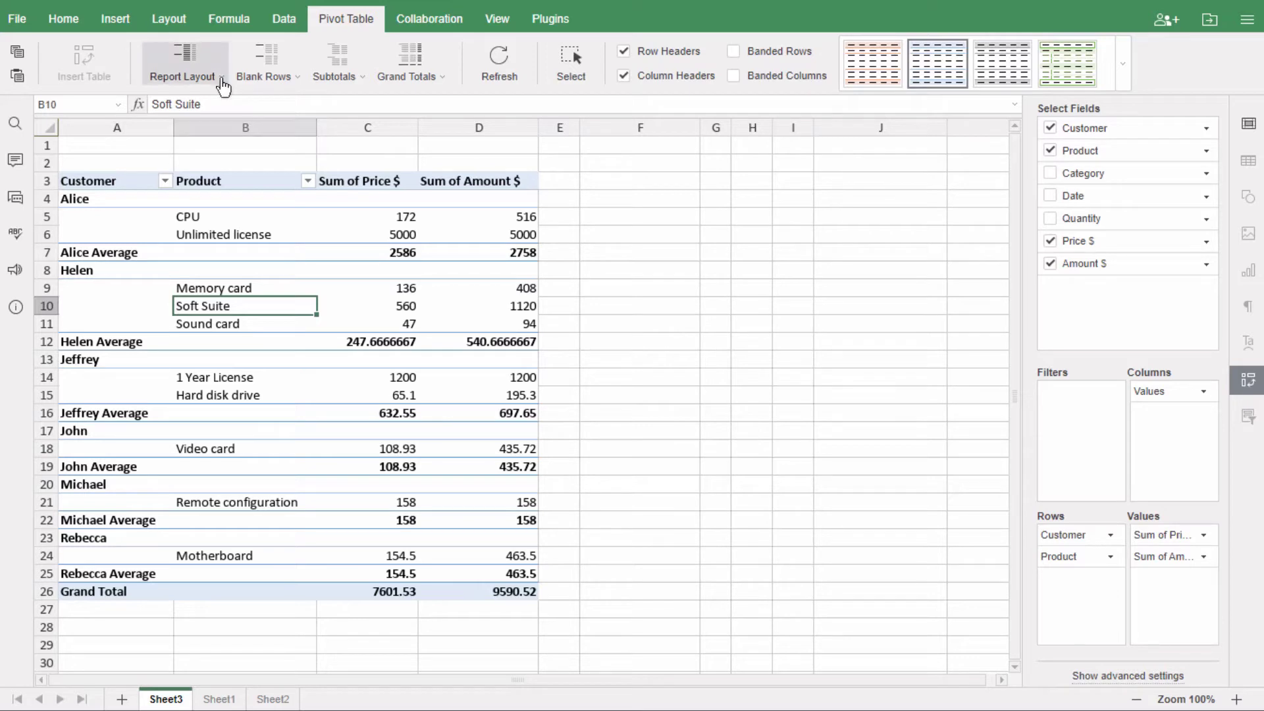
left_click(222, 80)
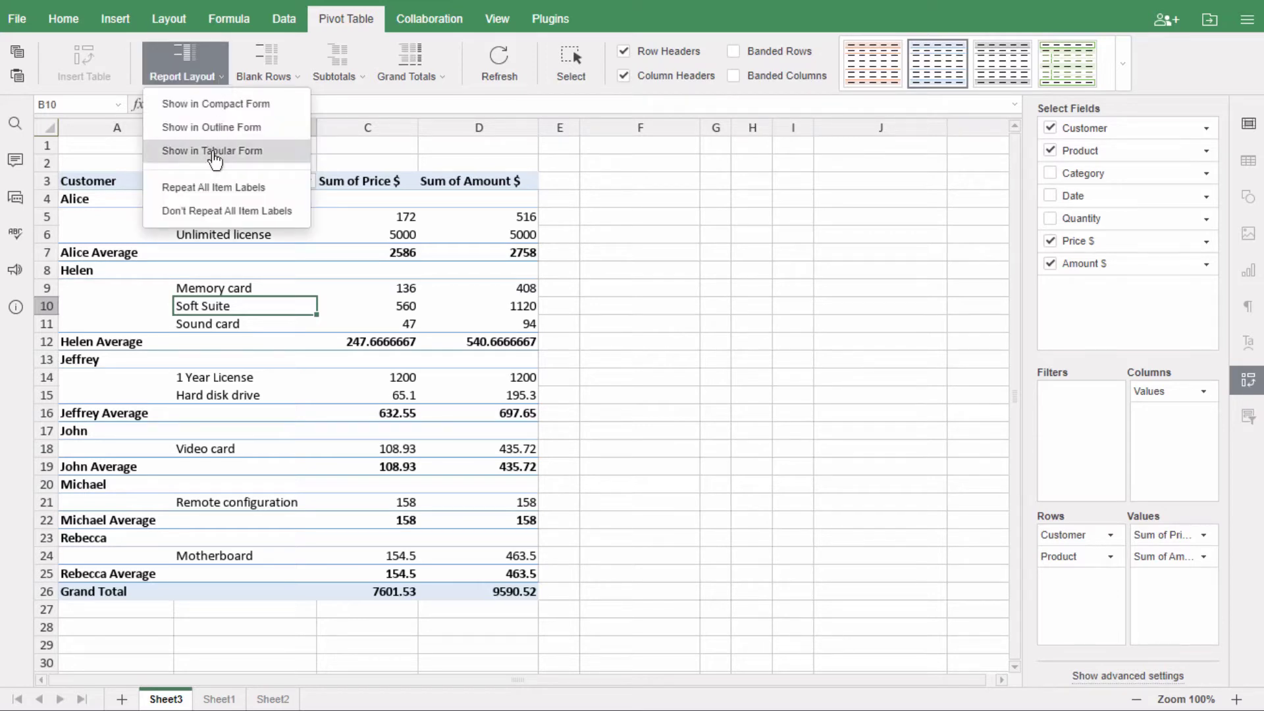
left_click(214, 156)
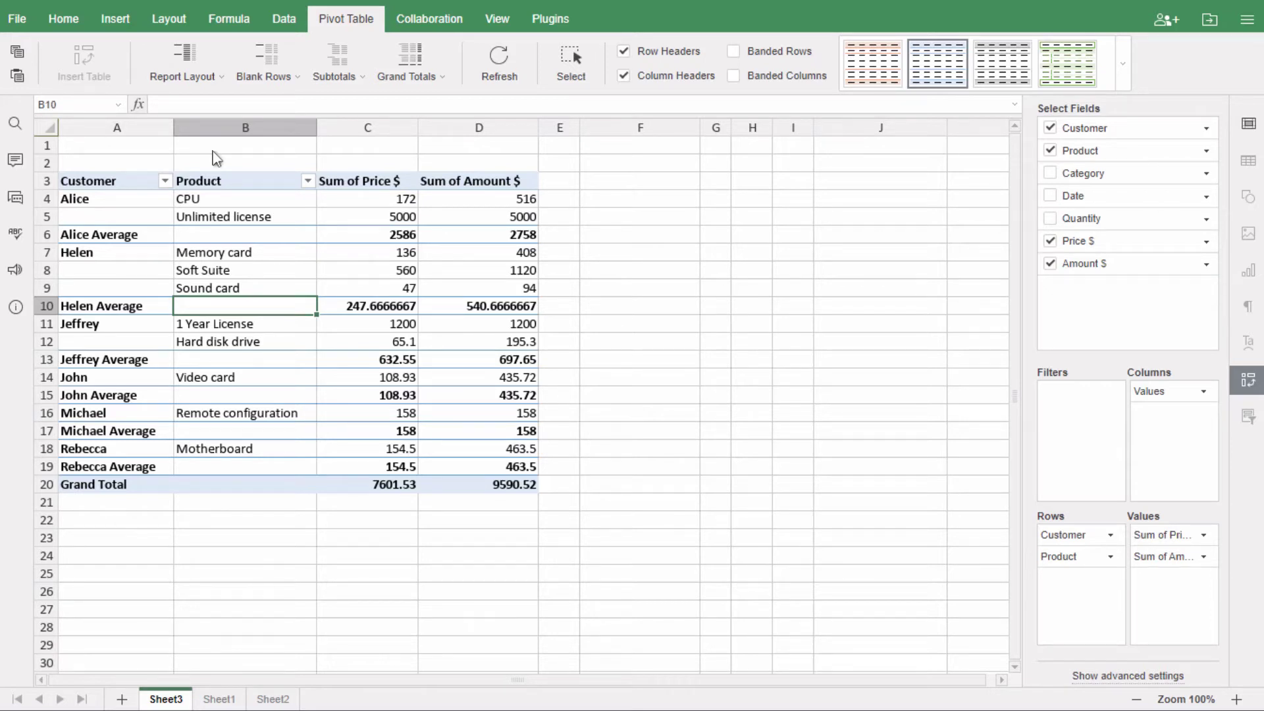
left_click(224, 80)
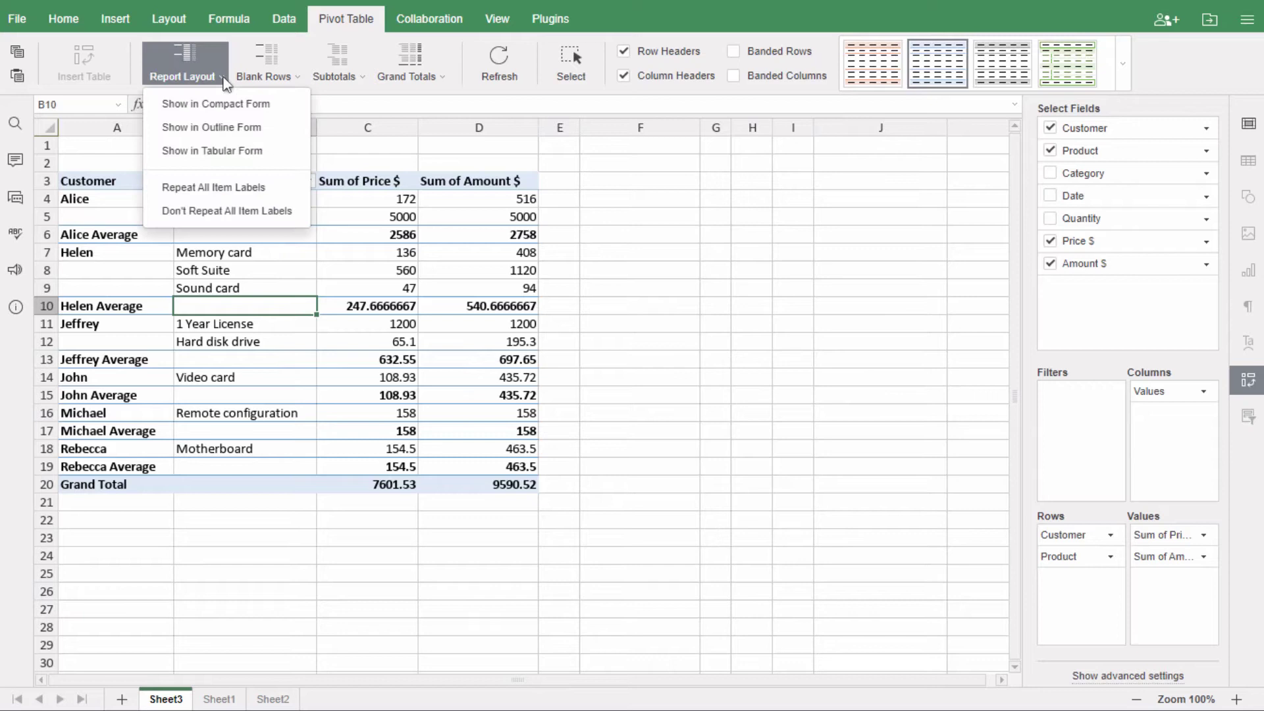
left_click(214, 190)
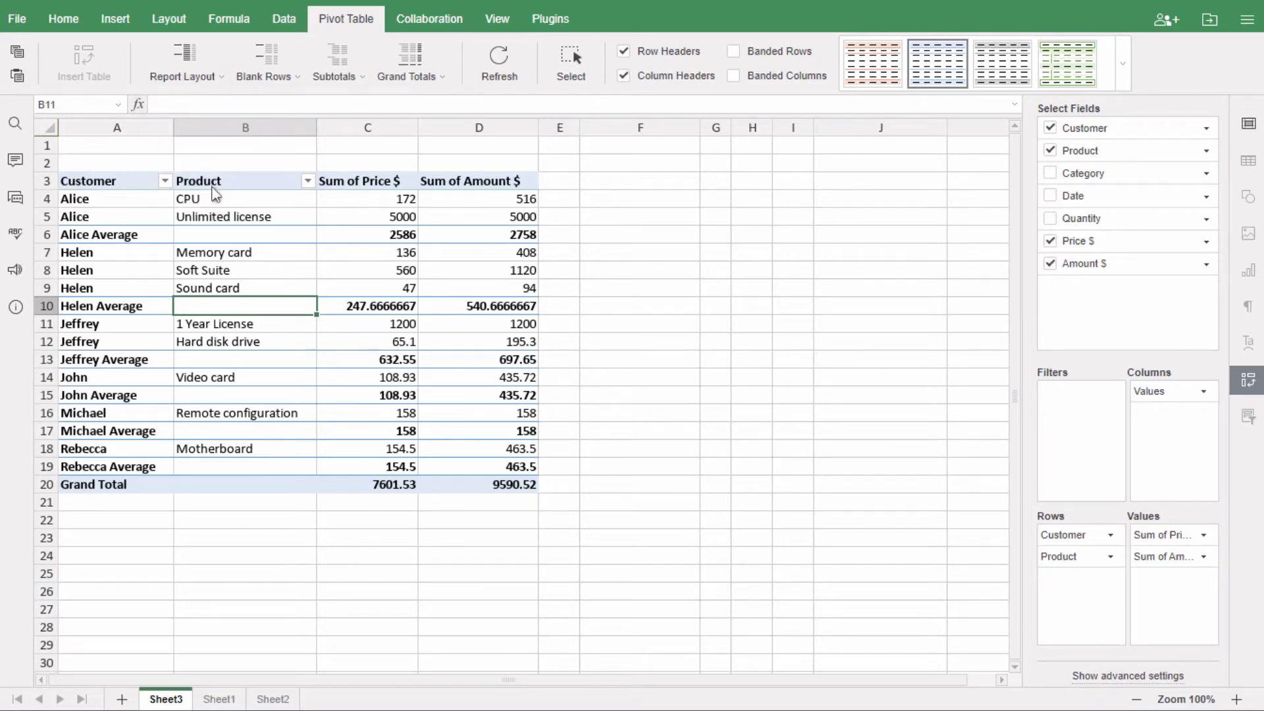
left_click(224, 81)
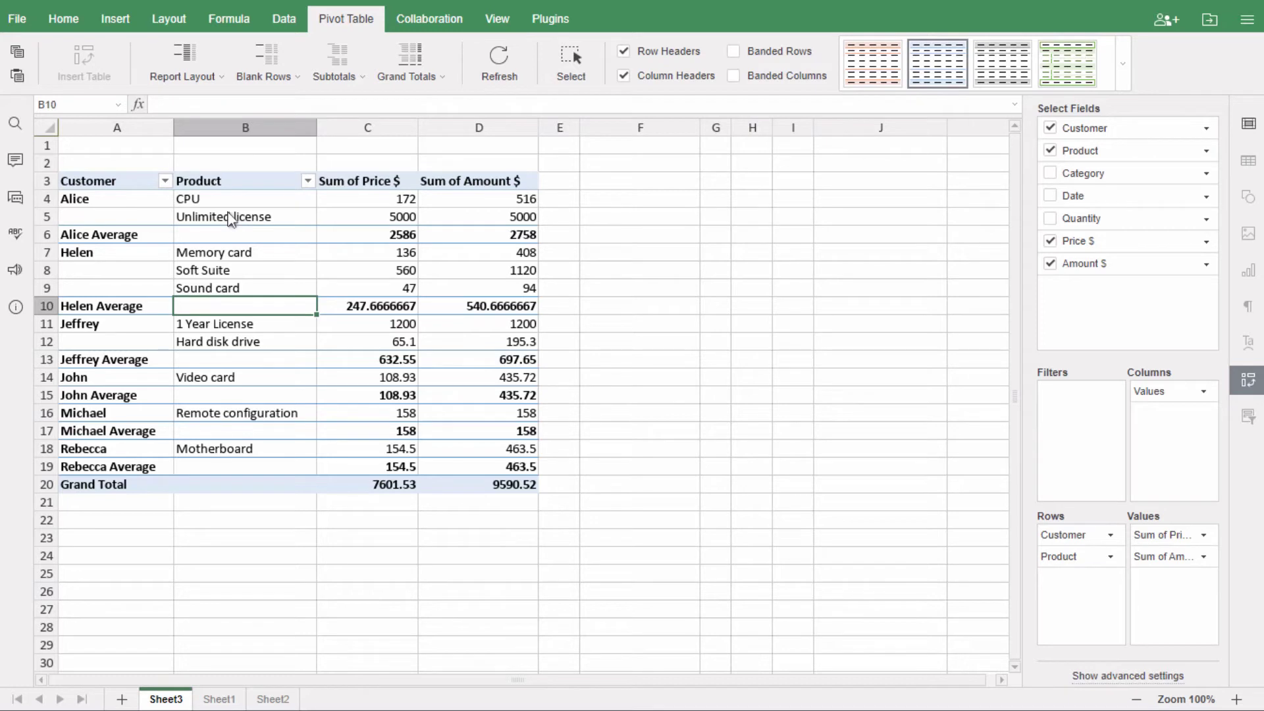
left_click(298, 79)
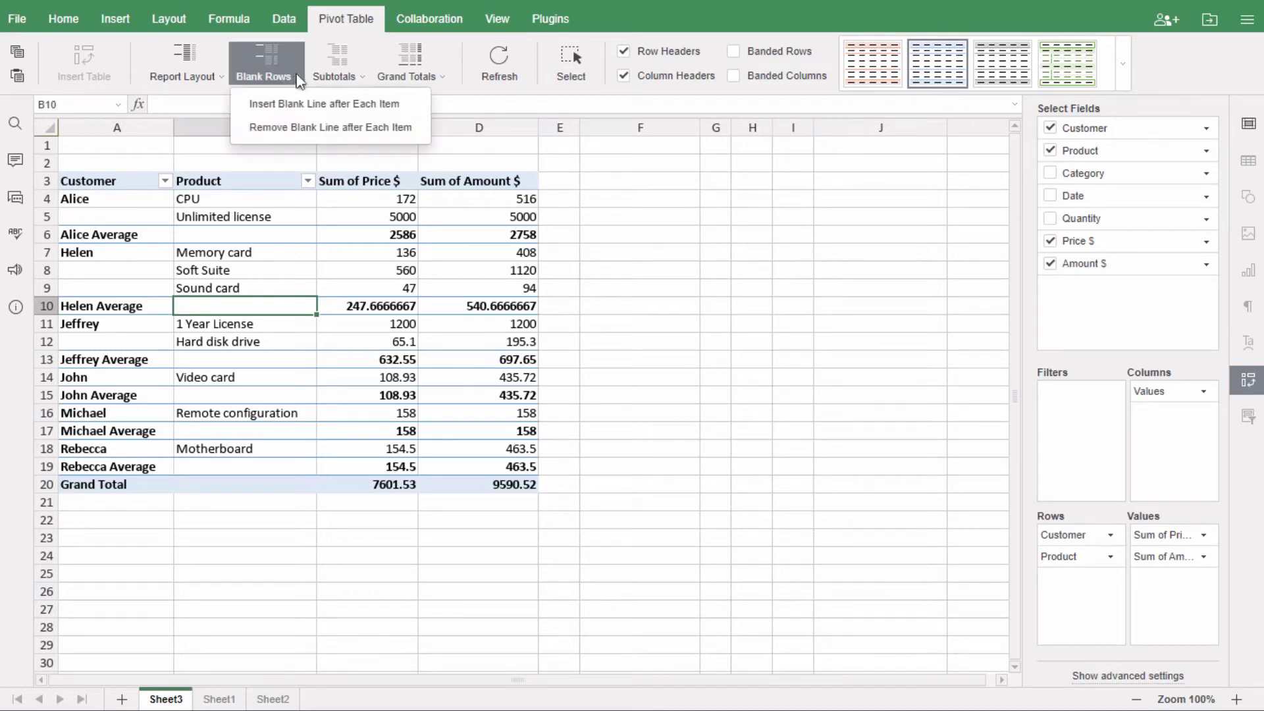
left_click(315, 76)
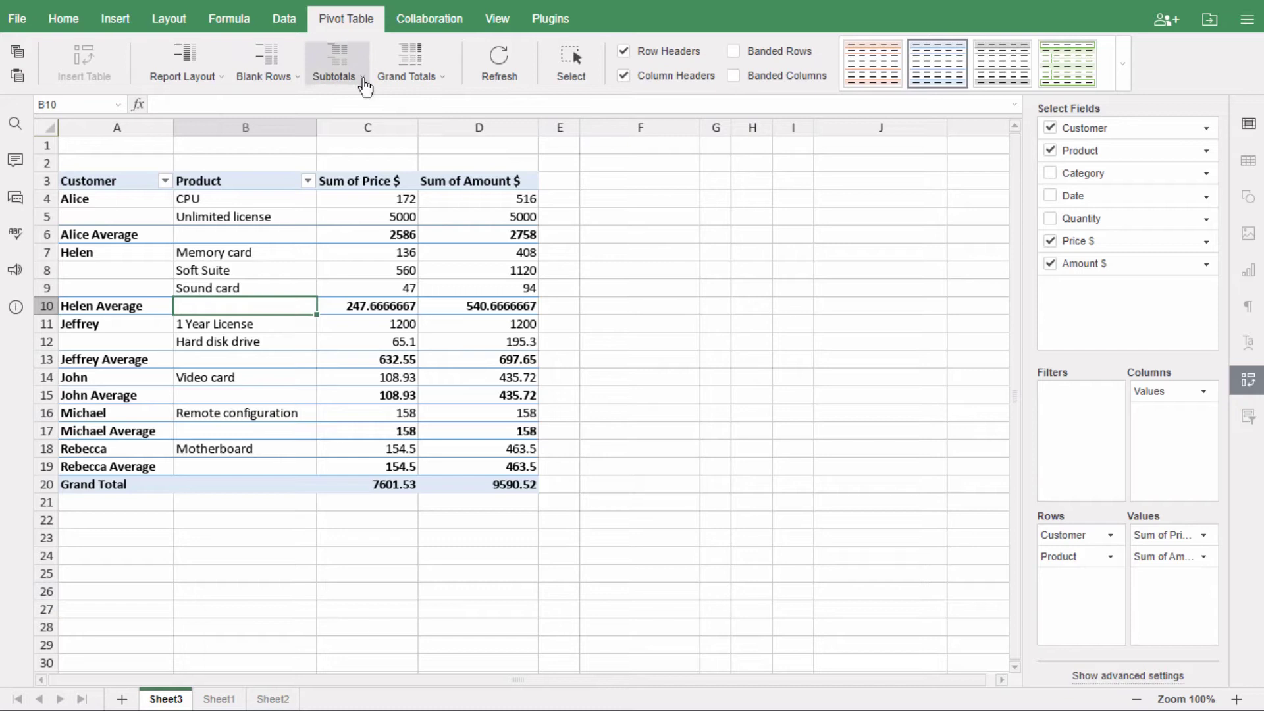
left_click(364, 79)
left_click(376, 82)
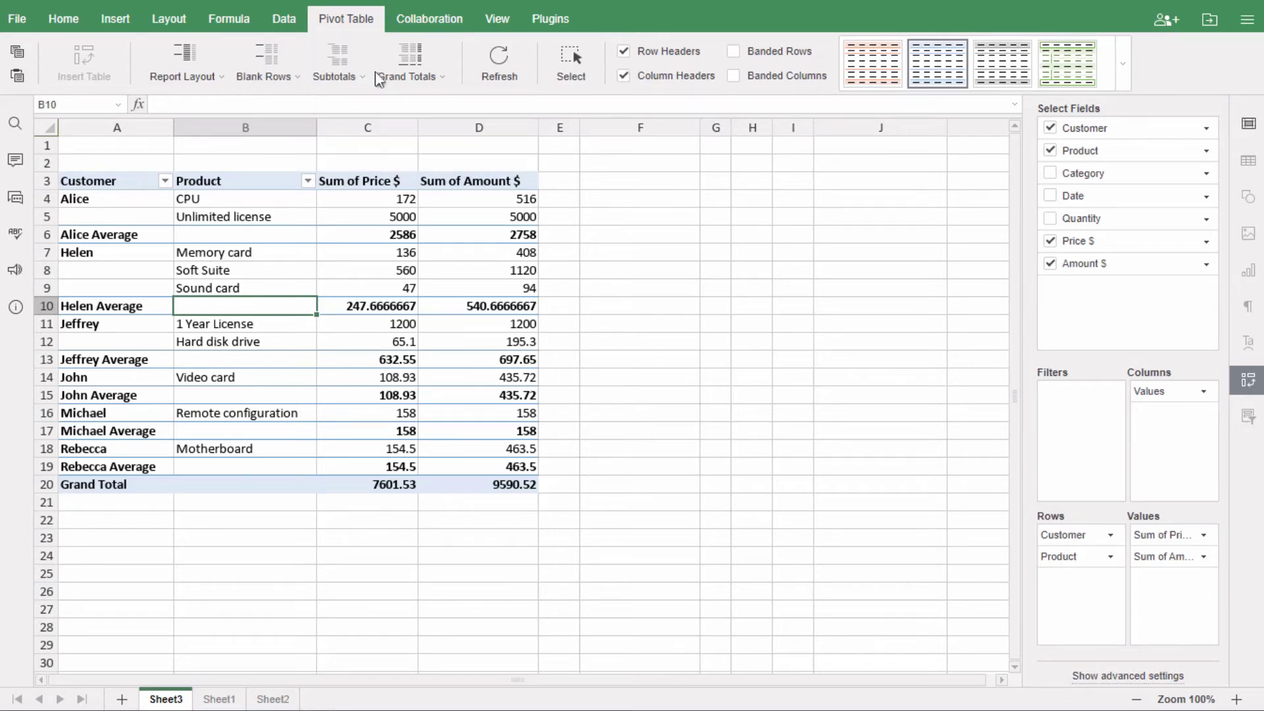
left_click(445, 82)
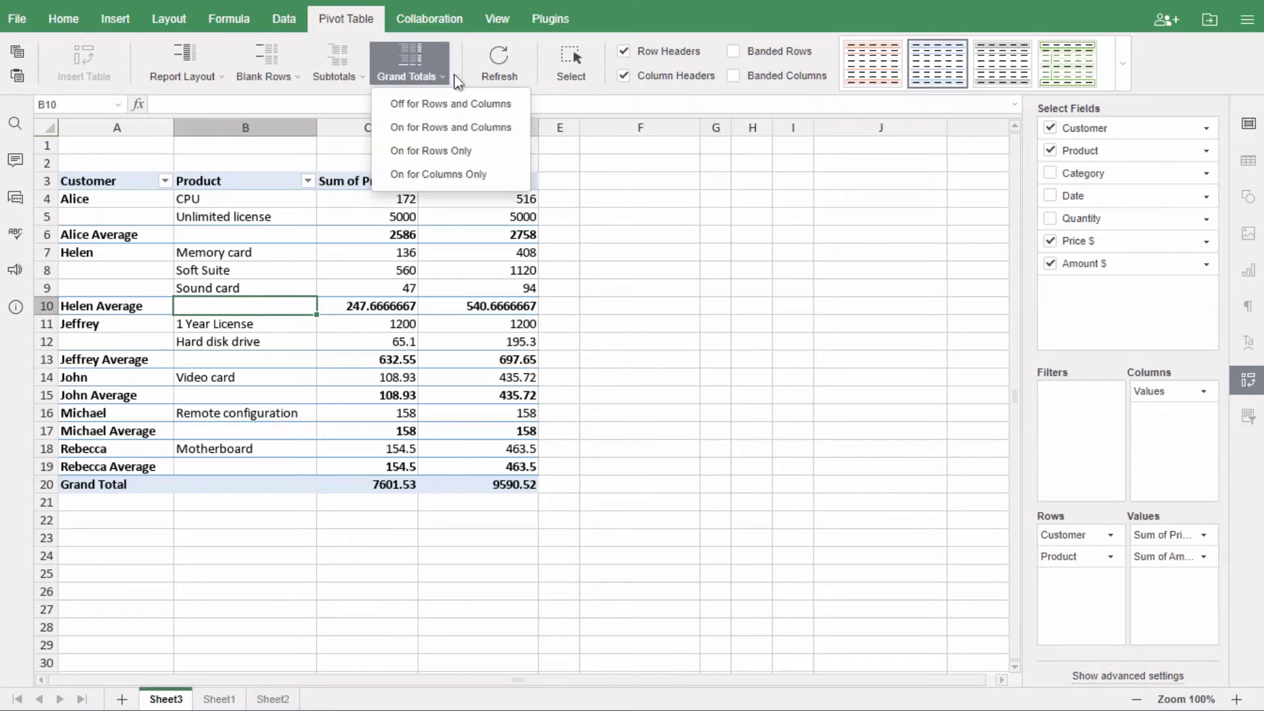
left_click(460, 83)
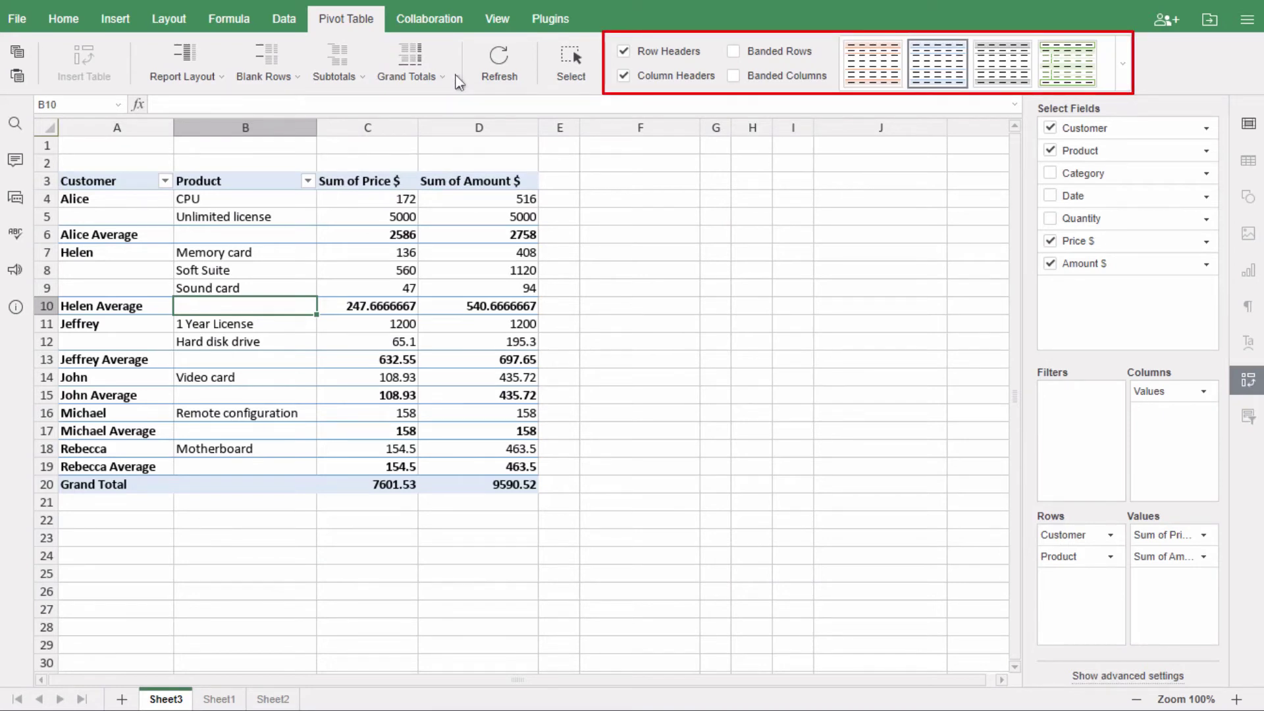
Turn on Banded Rows and turn off Row Headers, then browse the table style gallery.
left_click(1123, 66)
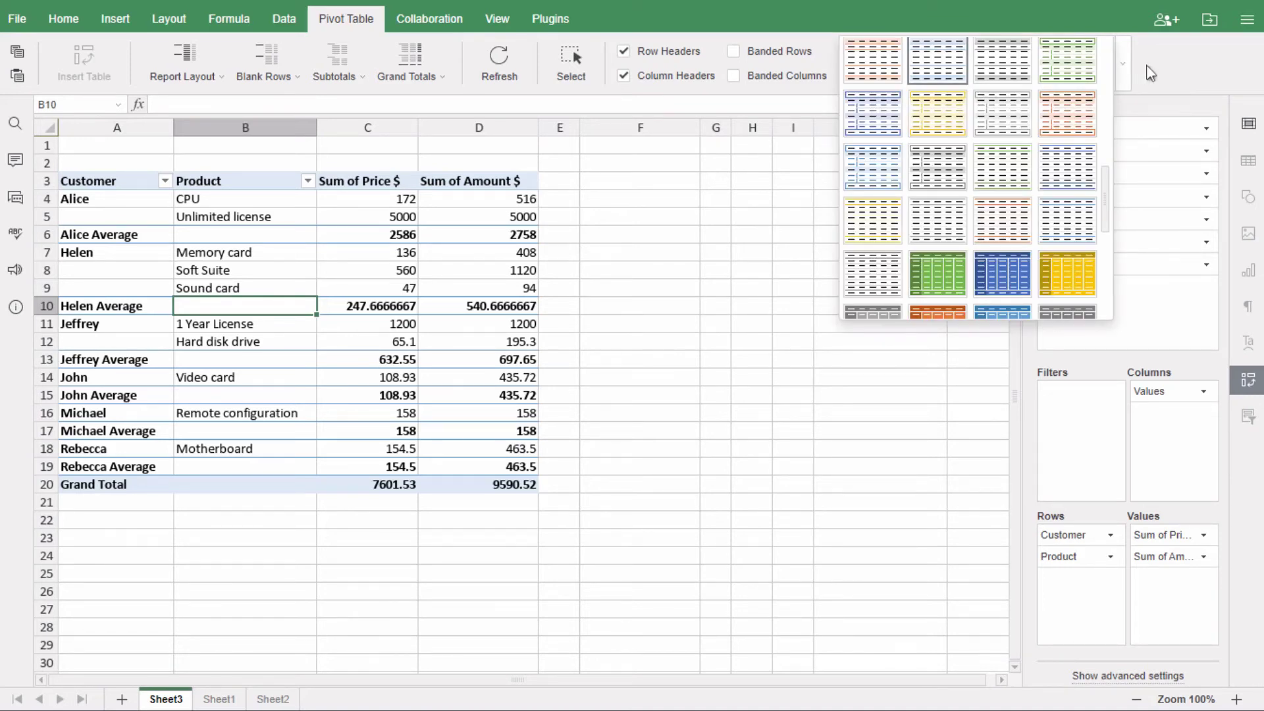
left_click(1149, 72)
left_click(735, 52)
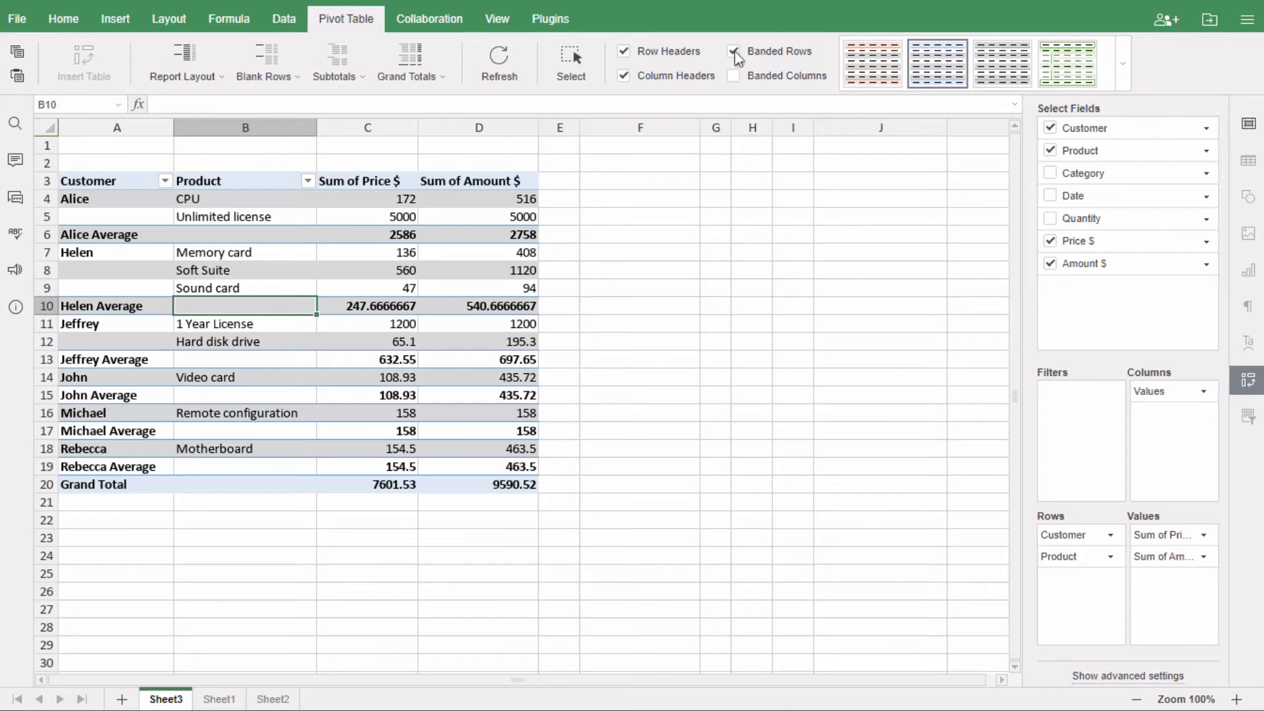
left_click(625, 54)
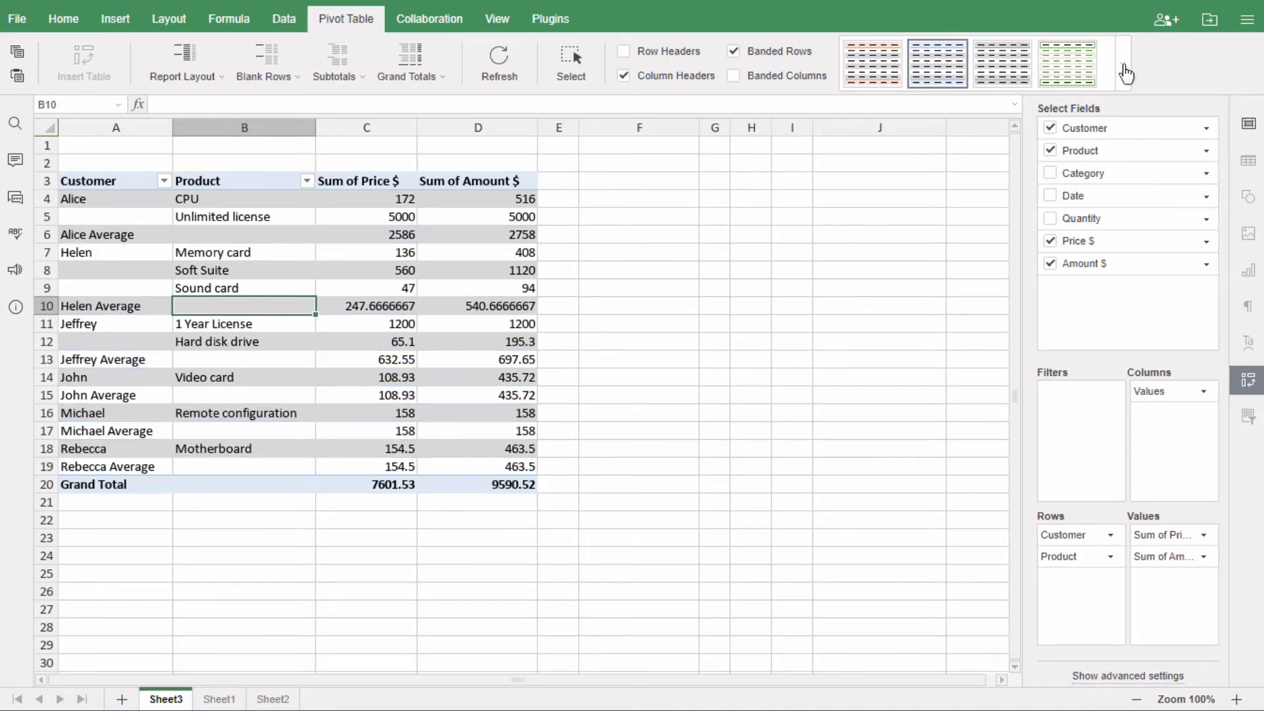
left_click(1124, 69)
left_click_drag(1113, 163, 1111, 293)
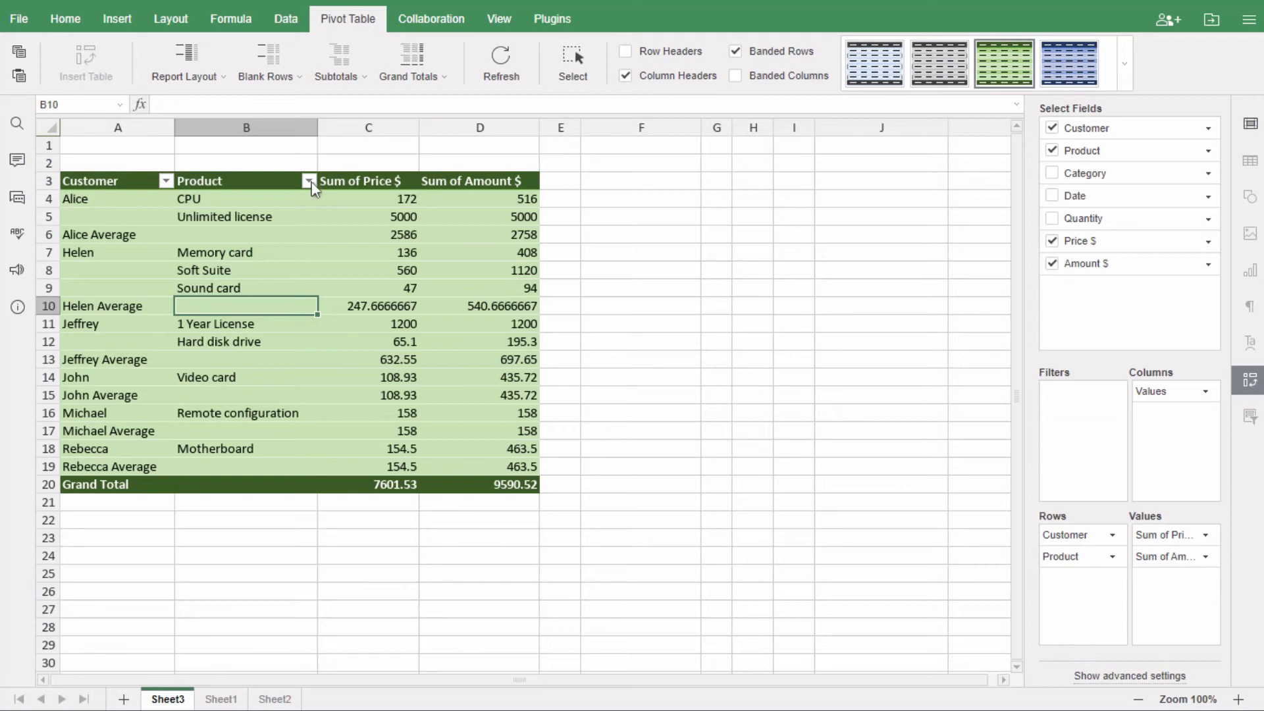
Review the Product filter's Label and Value filter options, then cancel without filtering.
left_click(309, 182)
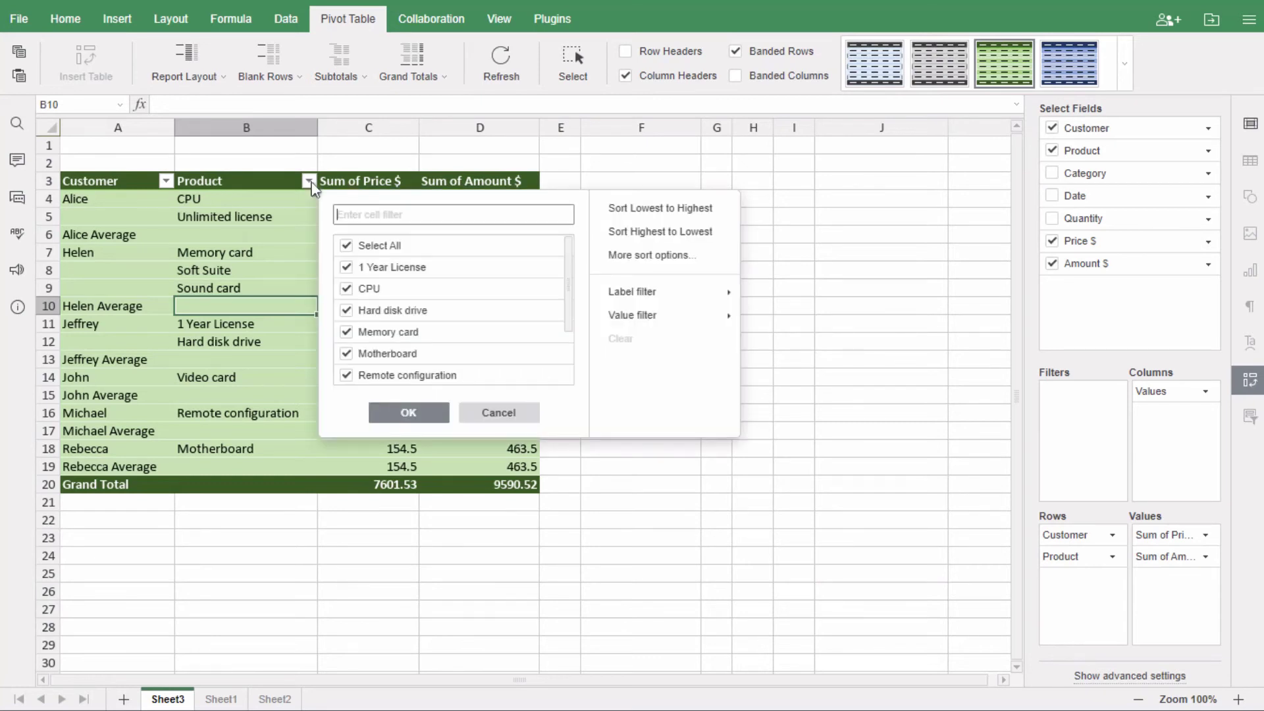
mouse_move(643, 301)
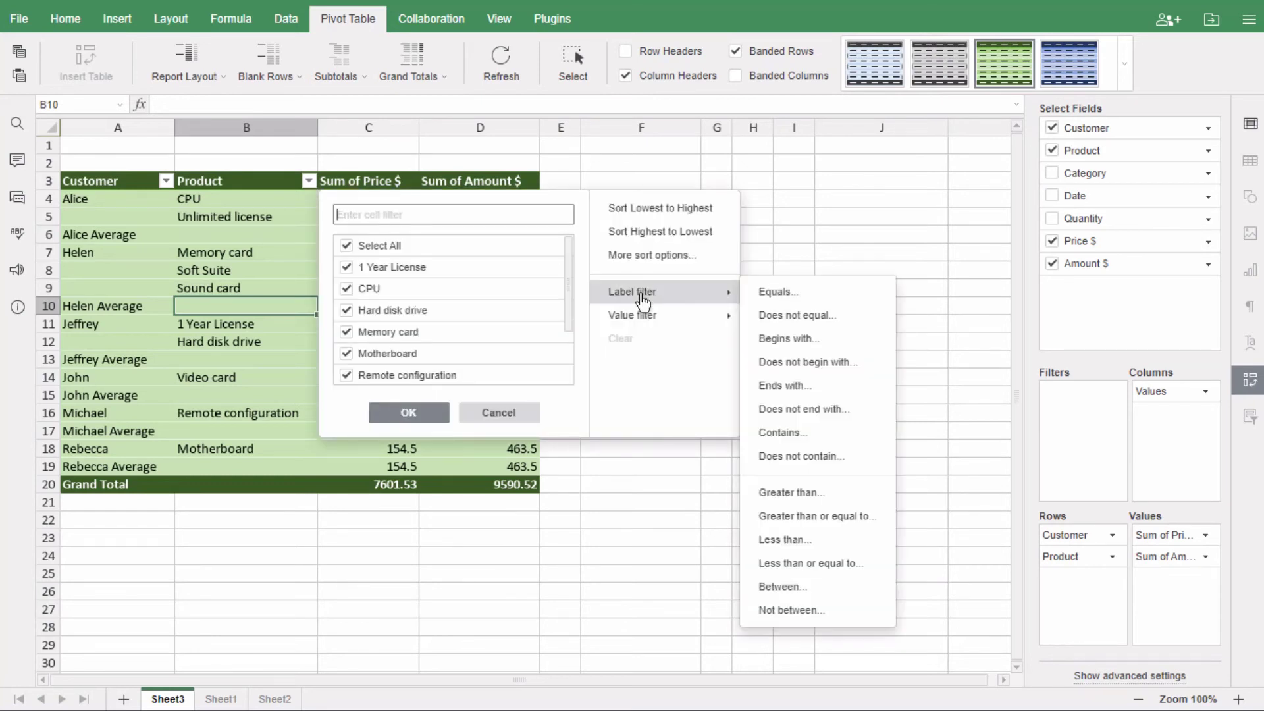
mouse_move(643, 324)
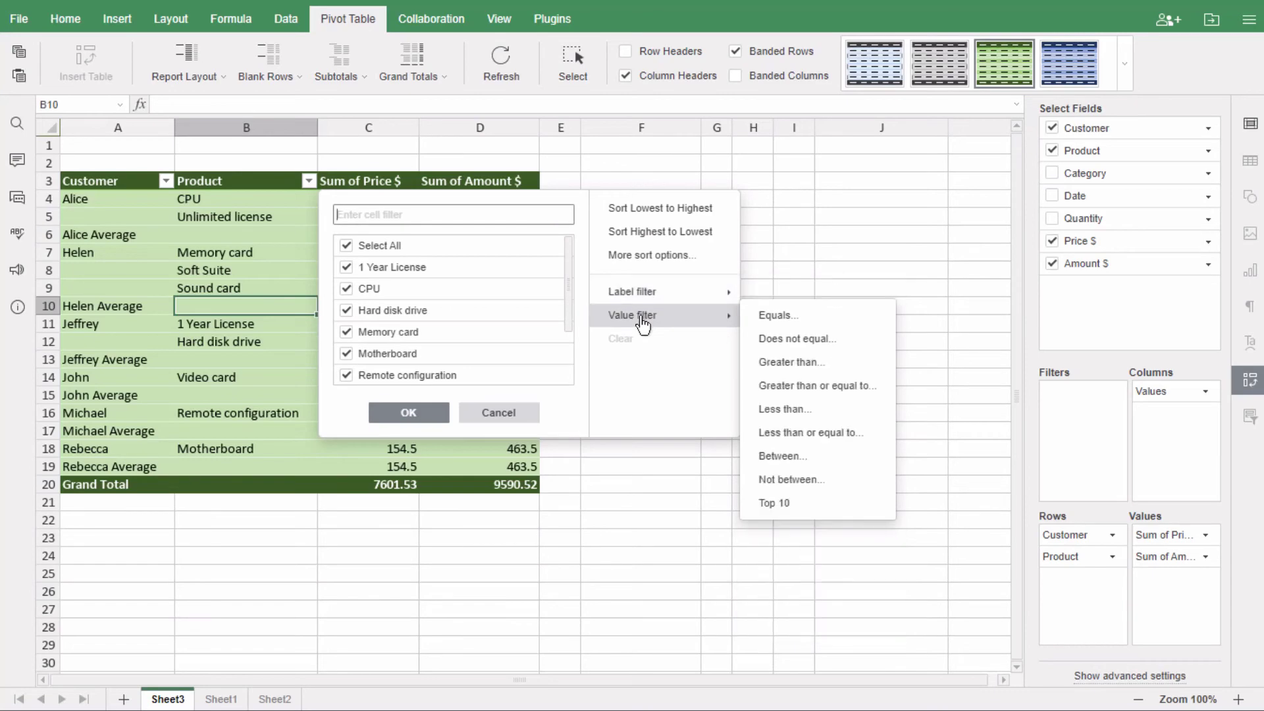
left_click(499, 413)
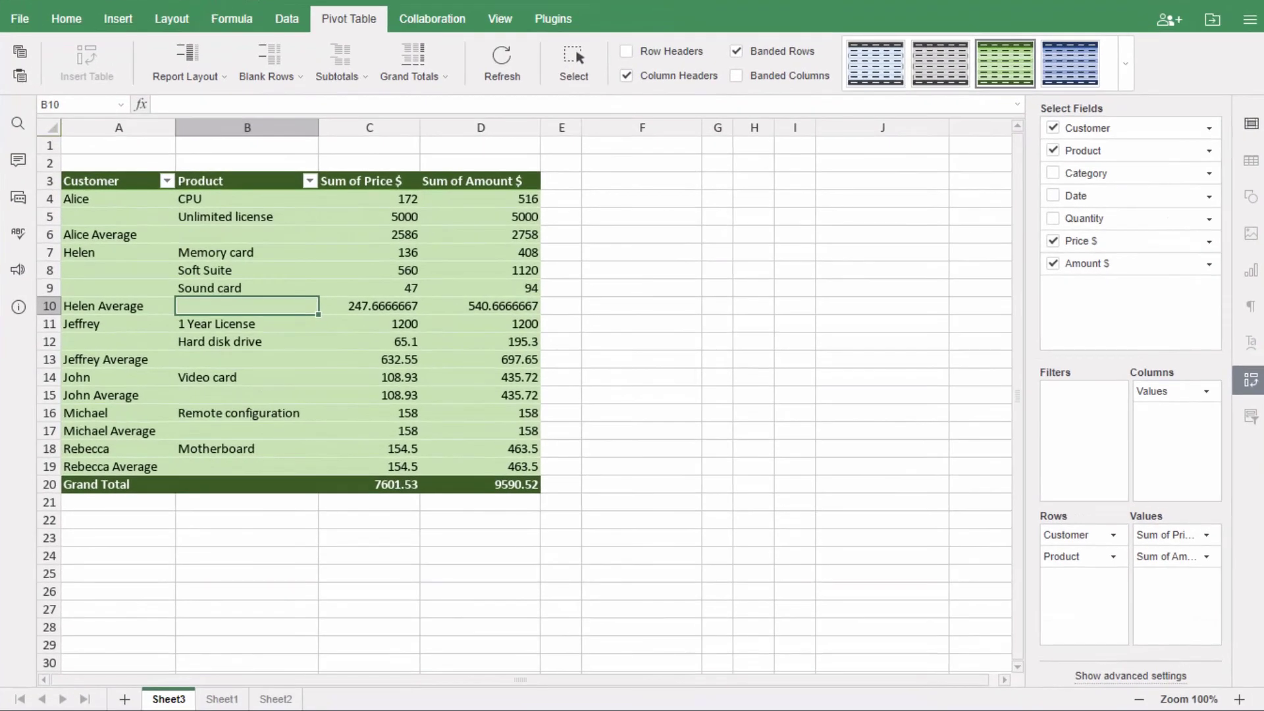
left_click(1142, 678)
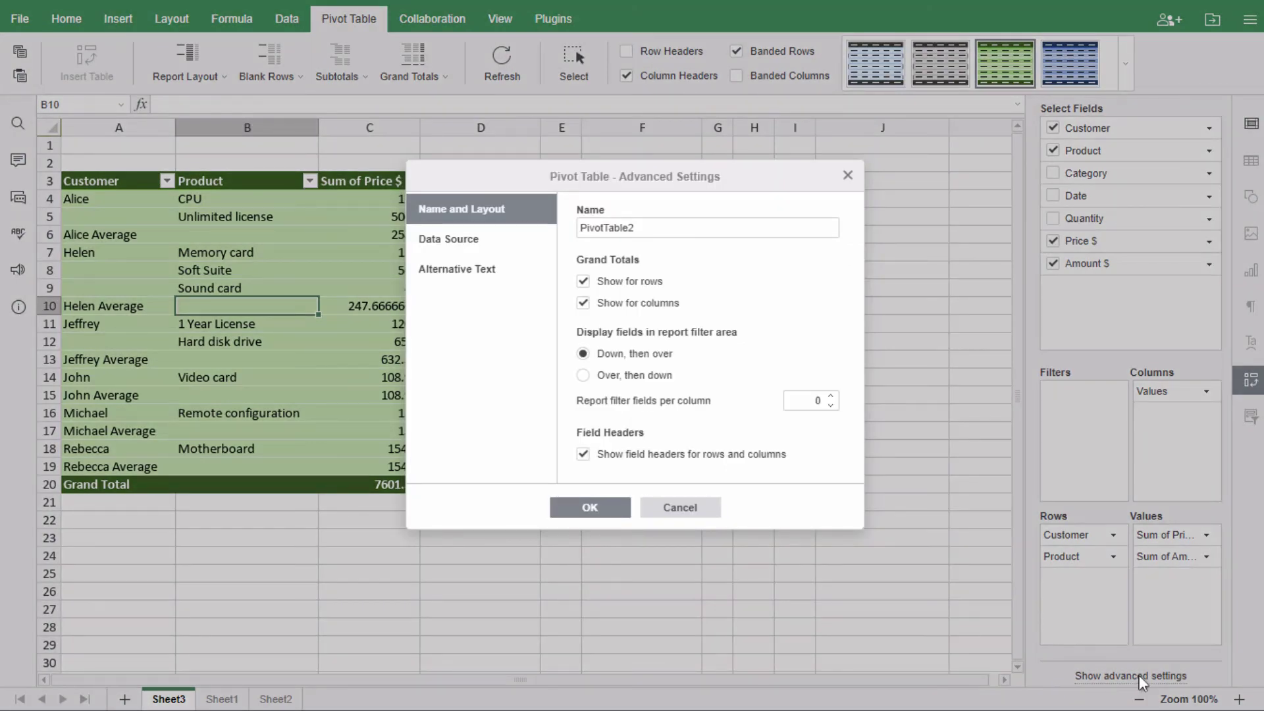
left_click(448, 245)
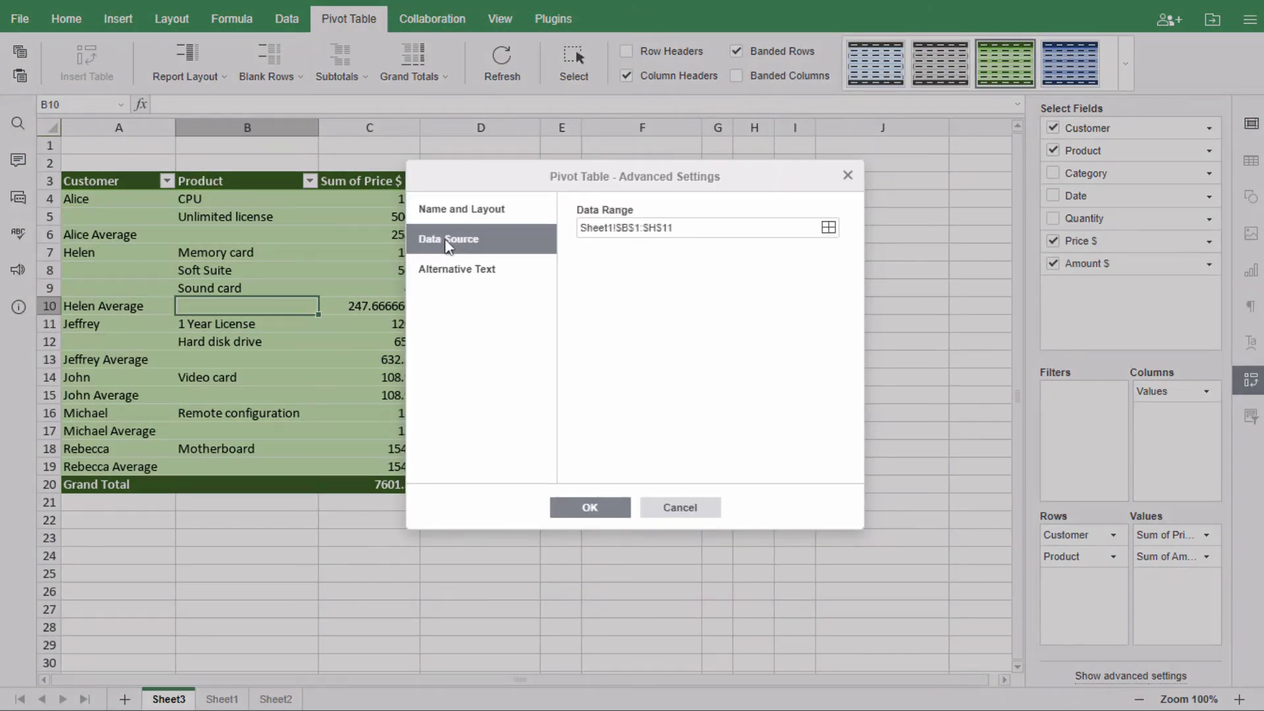
left_click(447, 277)
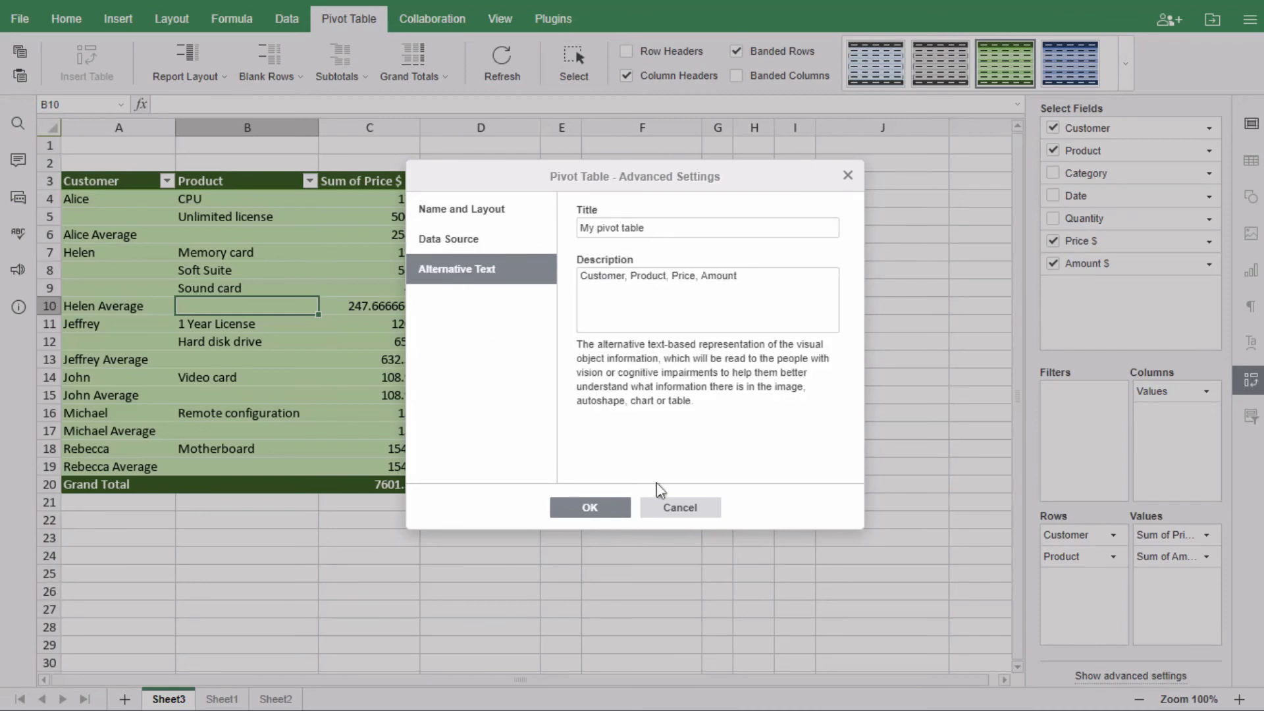
left_click(681, 511)
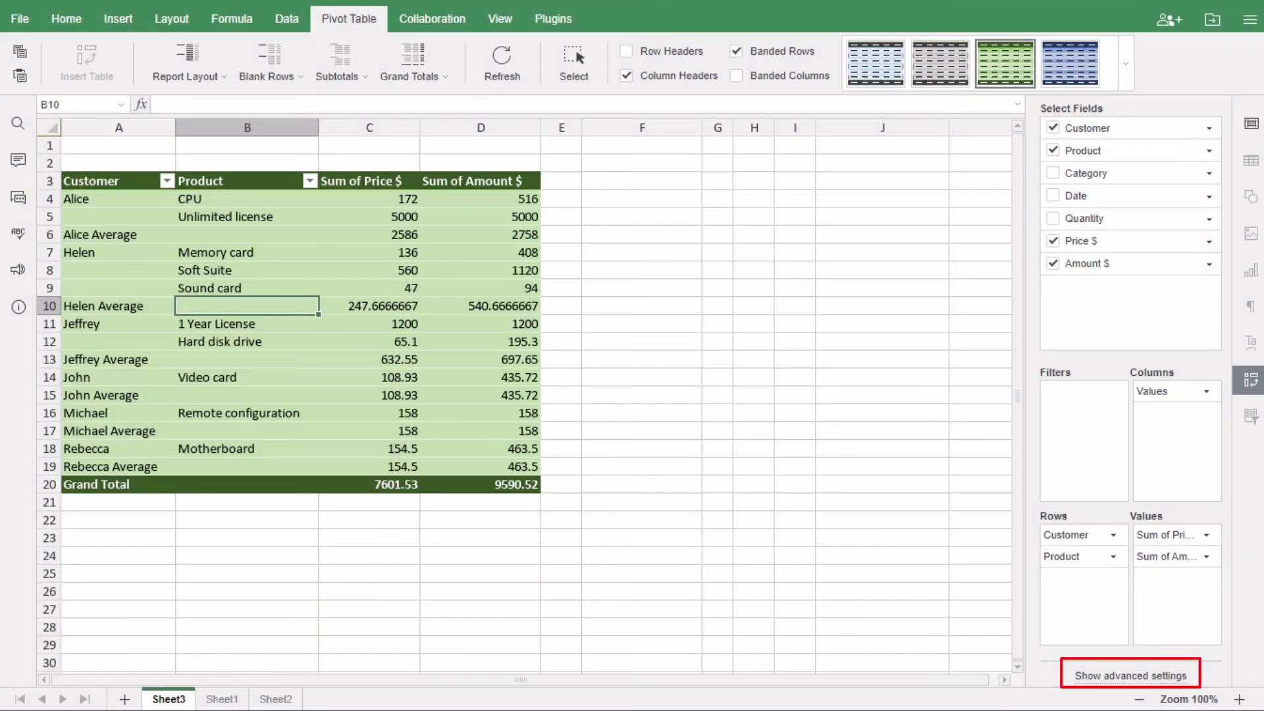